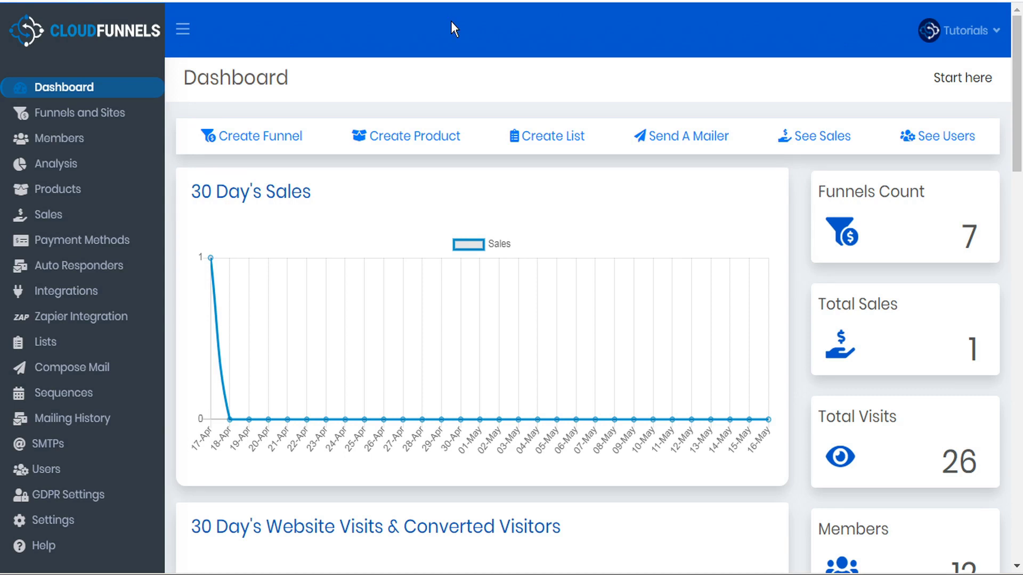
# Open GDPR Settings from the dashboard's left sidebar.
pyautogui.click(98, 497)
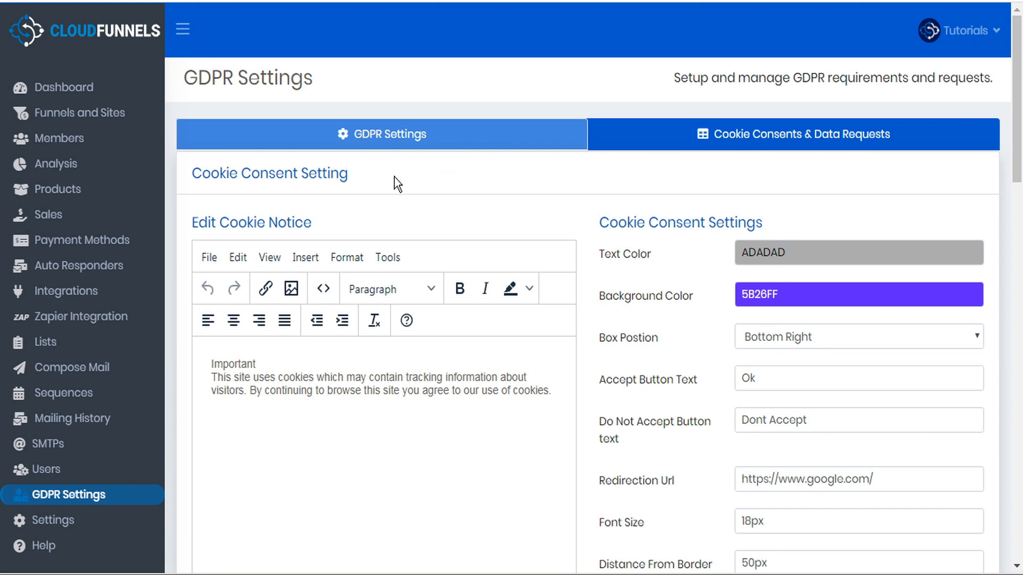
# Scroll down to the Edit Cookie Notice editor showing the default 'Important' tracking-cookie message.
pyautogui.scroll(-2, 395, 177)
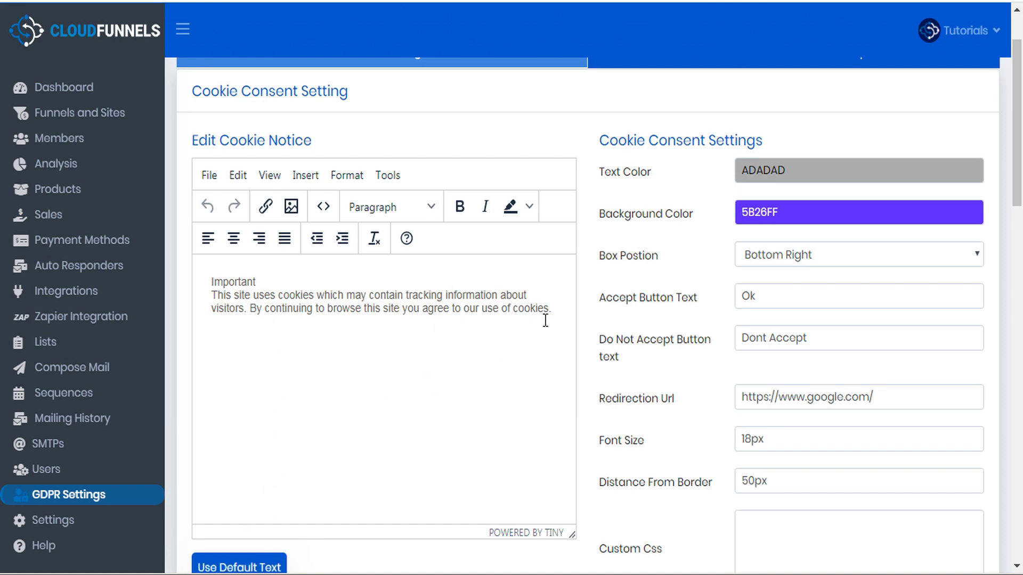
# Make the word 'Important' in the cookie notice text bold and italic.
pyautogui.doubleClick(236, 281)
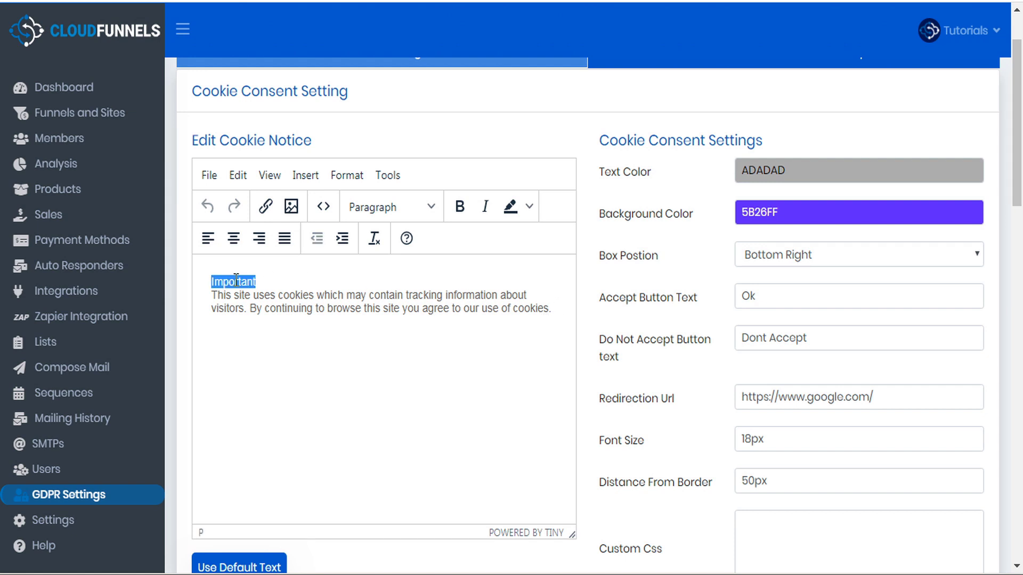
pyautogui.click(460, 207)
pyautogui.click(485, 207)
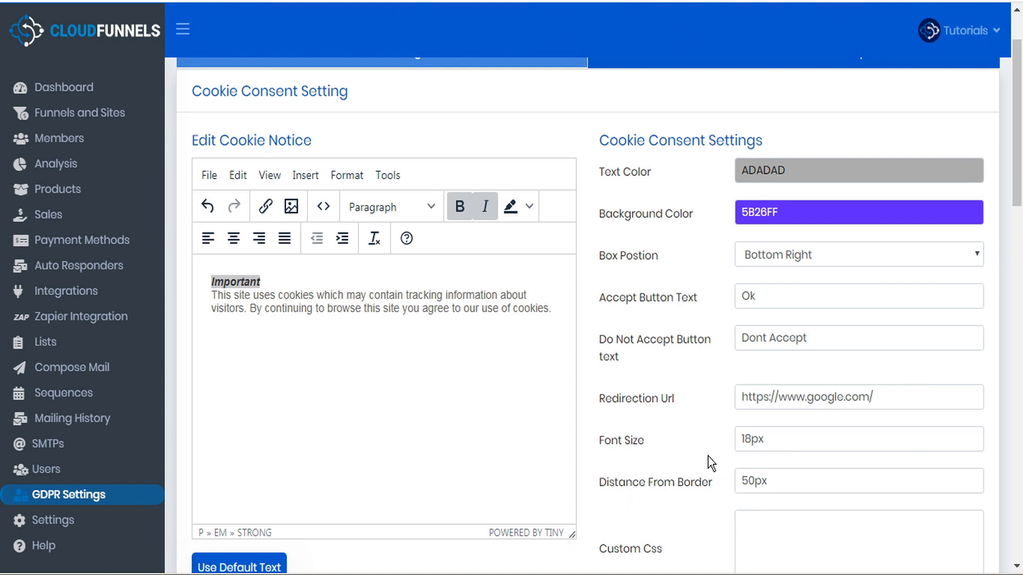
pyautogui.scroll(-2, 695, 463)
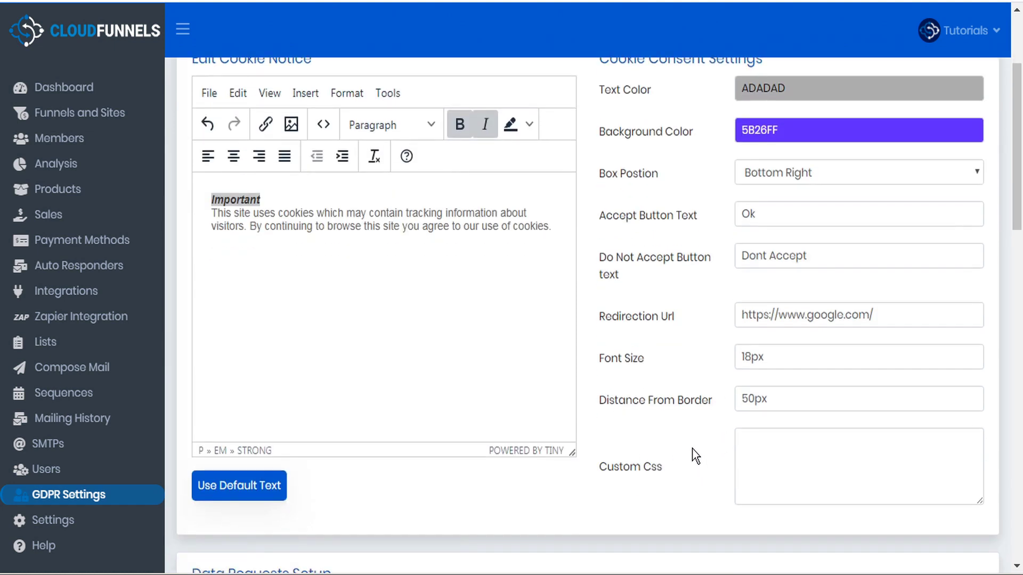
pyautogui.click(759, 461)
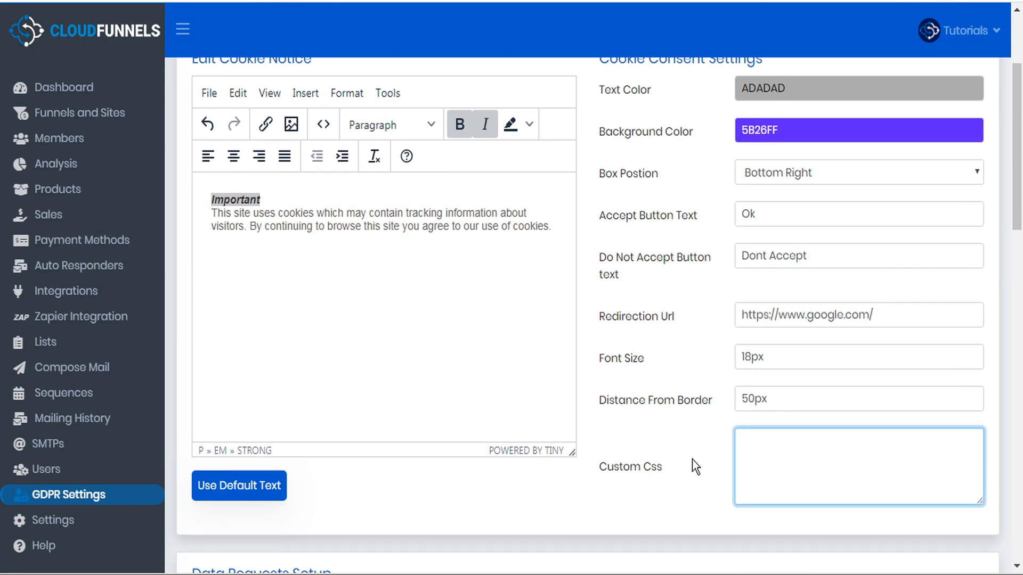
pyautogui.scroll(2, 656, 452)
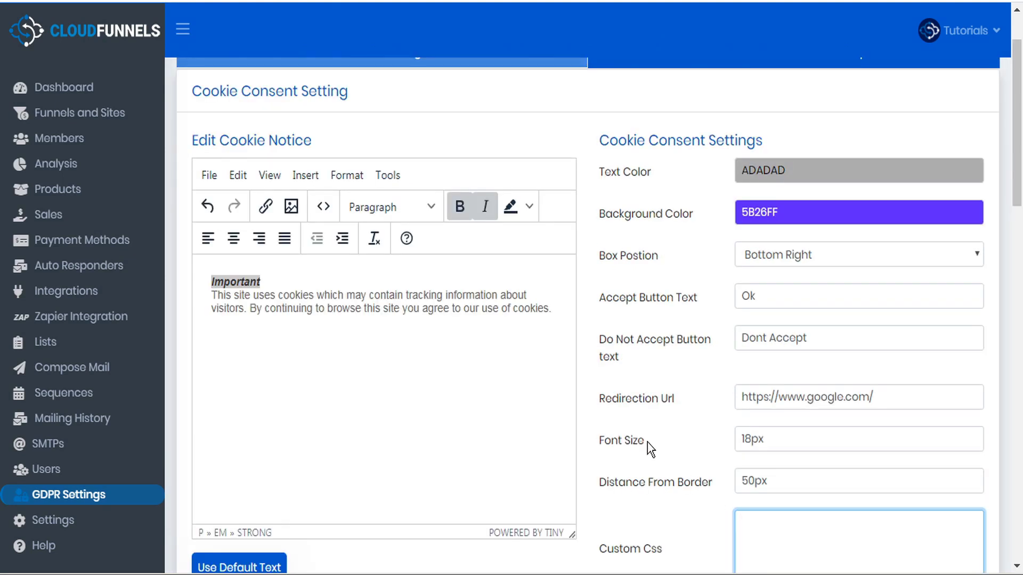
# Enable Display GDPR Cookie Notice on the membership test funnel's registration page and save its settings.
pyautogui.click(86, 118)
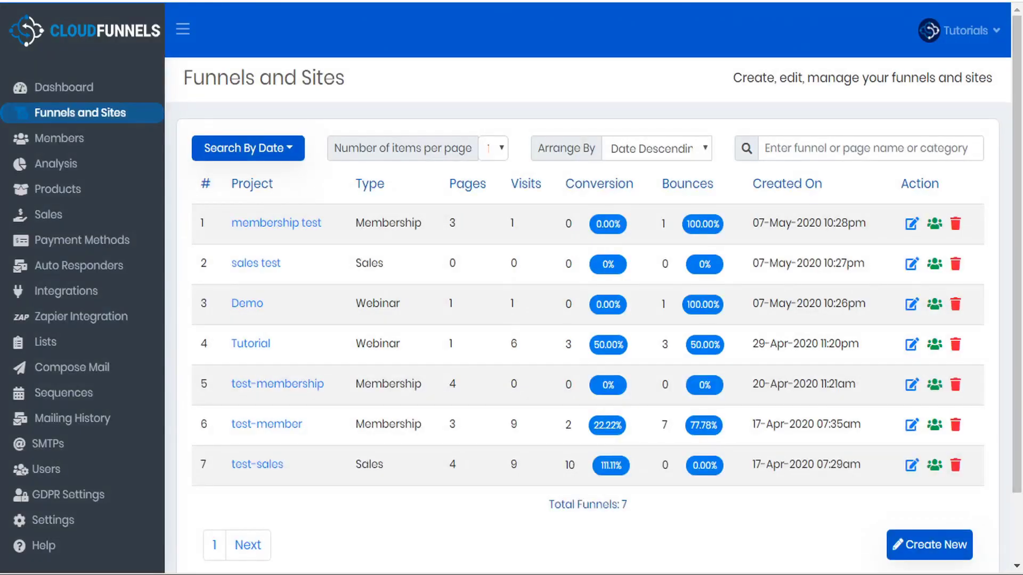
pyautogui.click(911, 225)
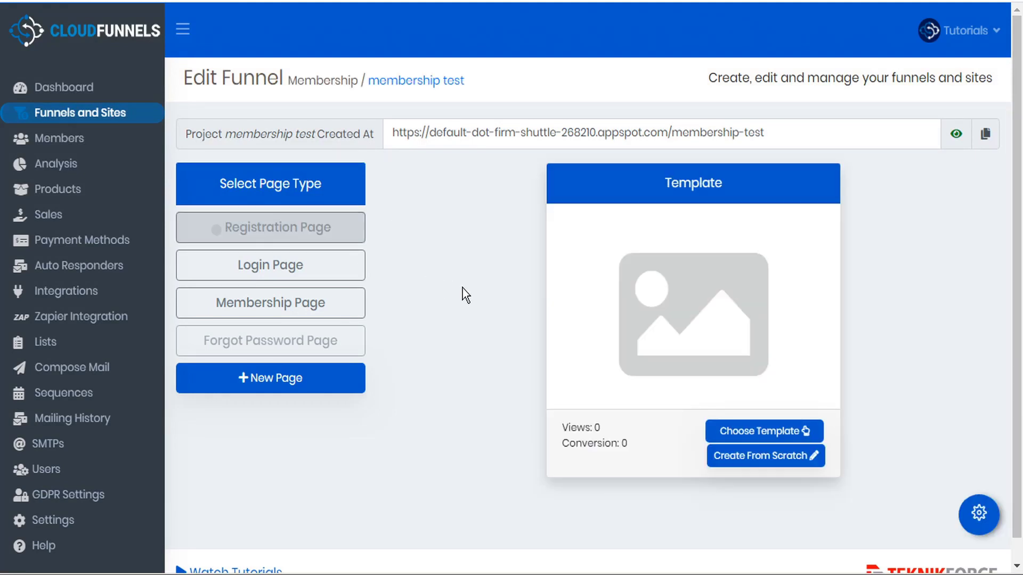
pyautogui.click(978, 514)
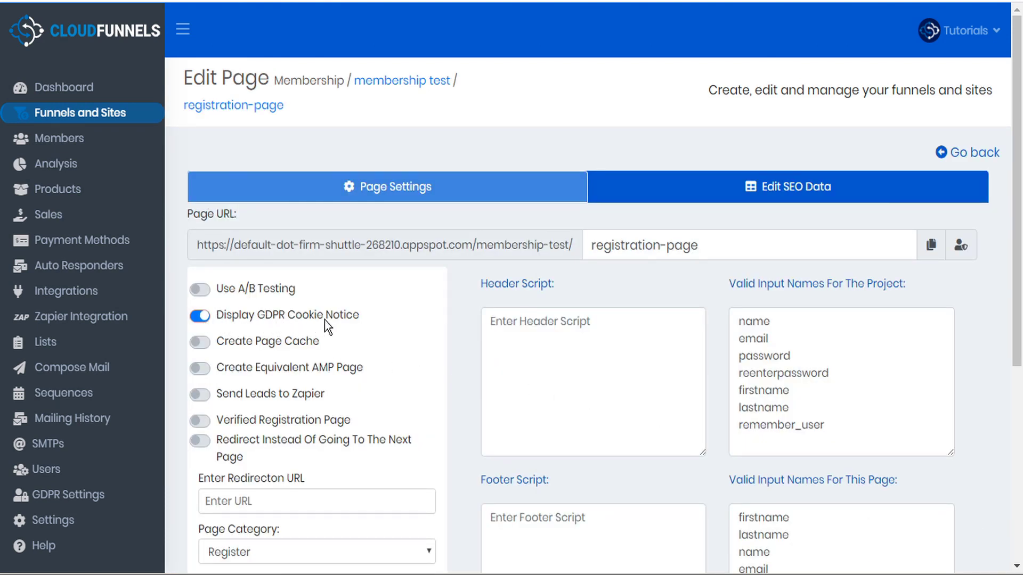
pyautogui.moveTo(196, 315); pyautogui.dragTo(204, 316)
pyautogui.scroll(-5, 293, 322)
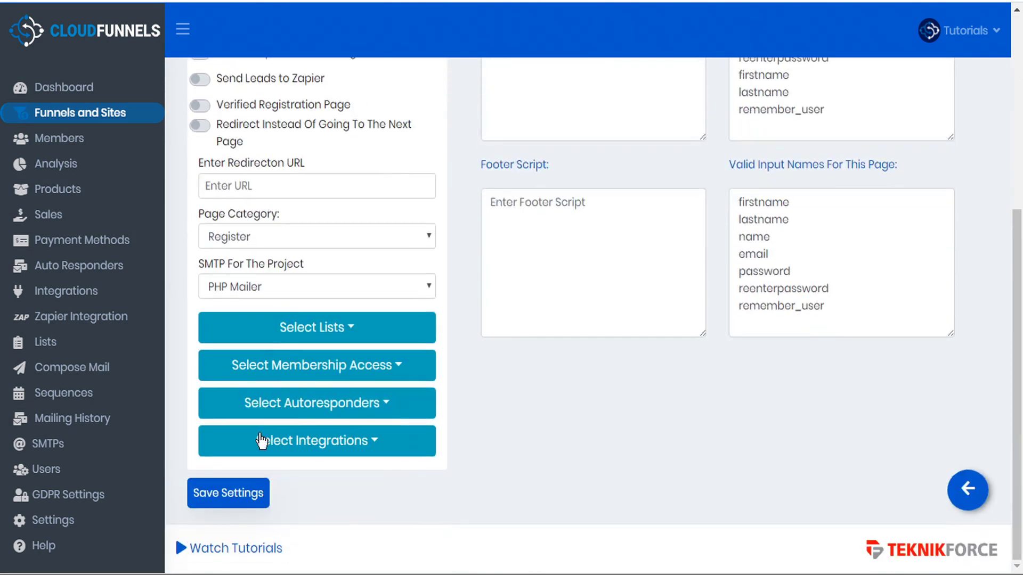
pyautogui.click(243, 493)
pyautogui.scroll(5, 344, 431)
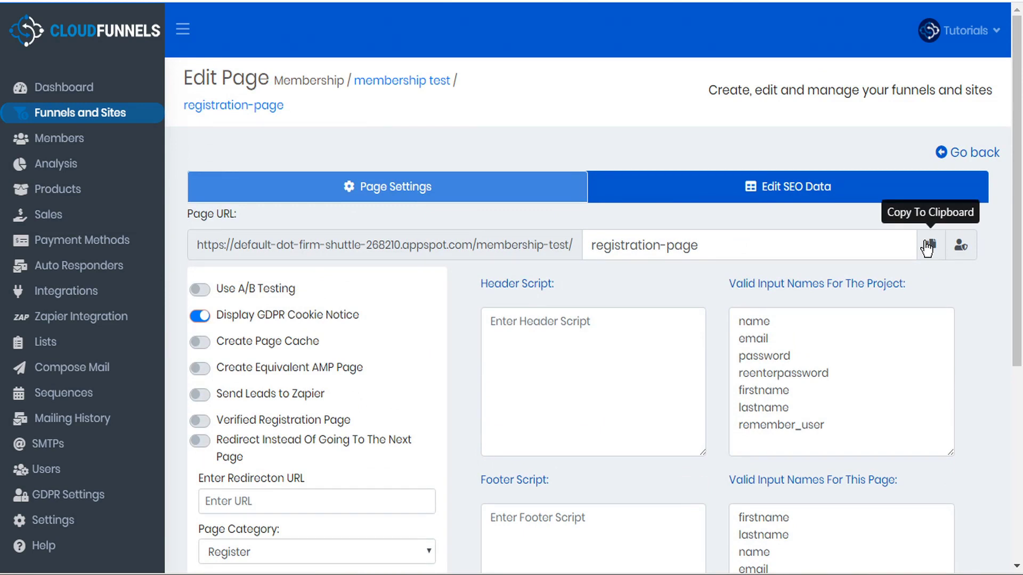
# Load the copied registration page address in a new Chrome tab to see the cookie notice.
pyautogui.hotkey('ctrl', 't')
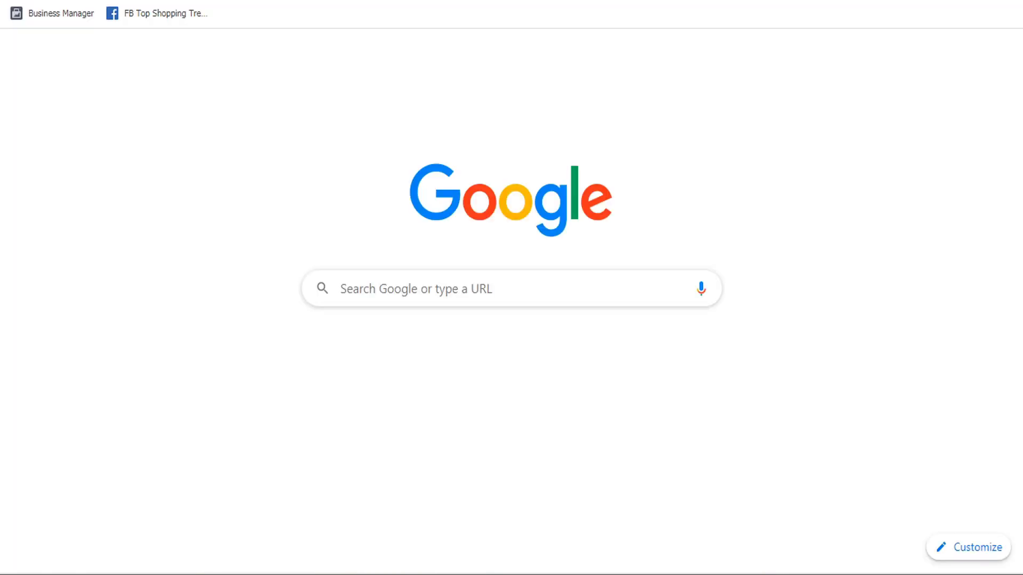
pyautogui.press('Return')
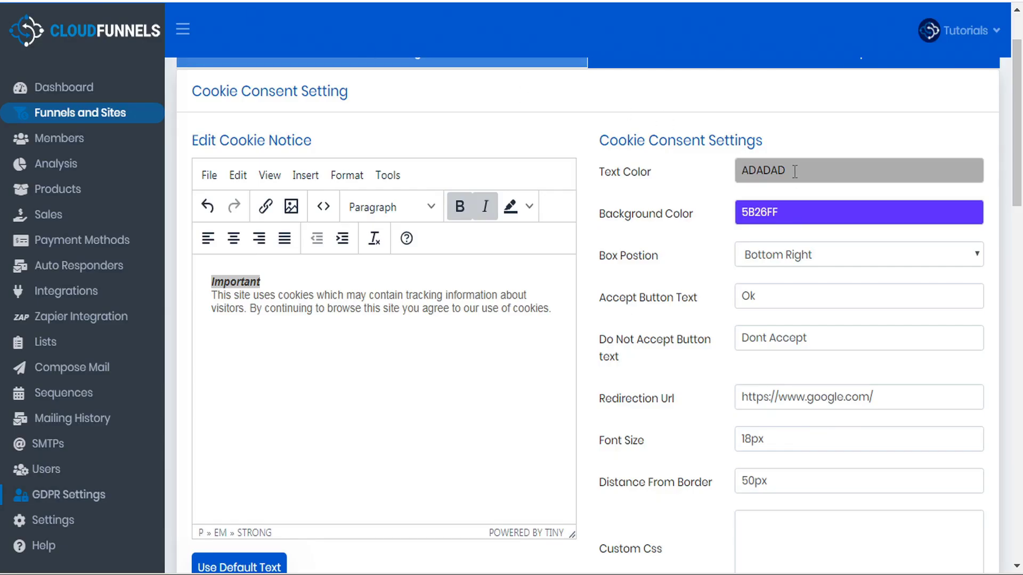
# Set the cookie notice text colour to 000000, background to FFFFFF, and position to Bottom Left.
pyautogui.click(794, 172)
pyautogui.moveTo(897, 220); pyautogui.dragTo(908, 294)
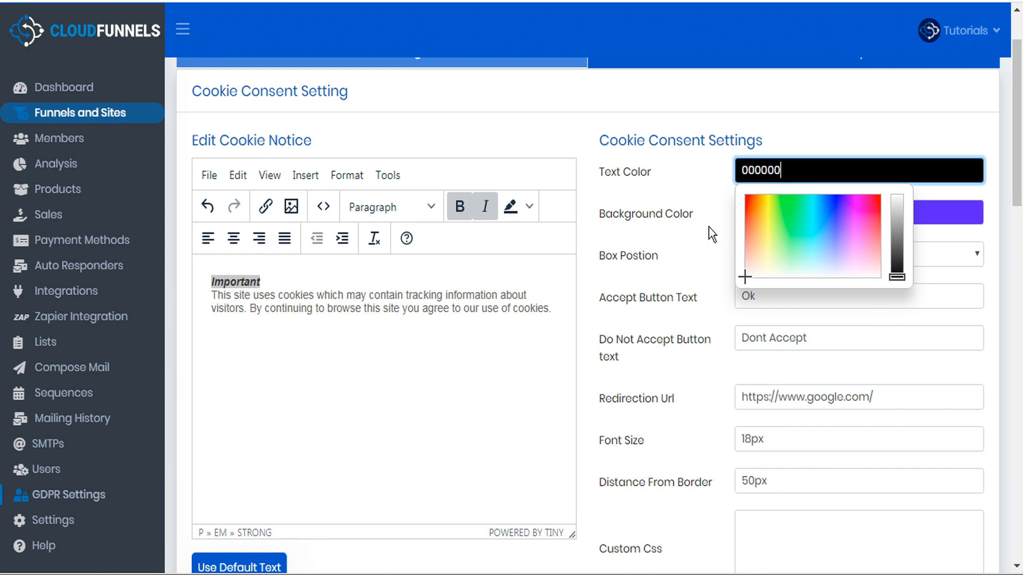
pyautogui.click(708, 223)
pyautogui.click(803, 216)
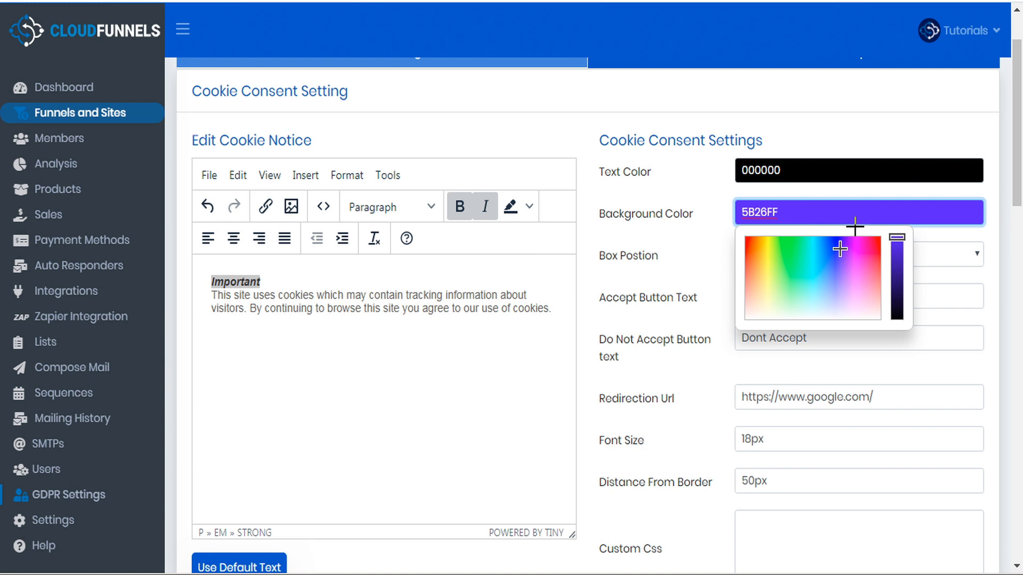
pyautogui.click(813, 319)
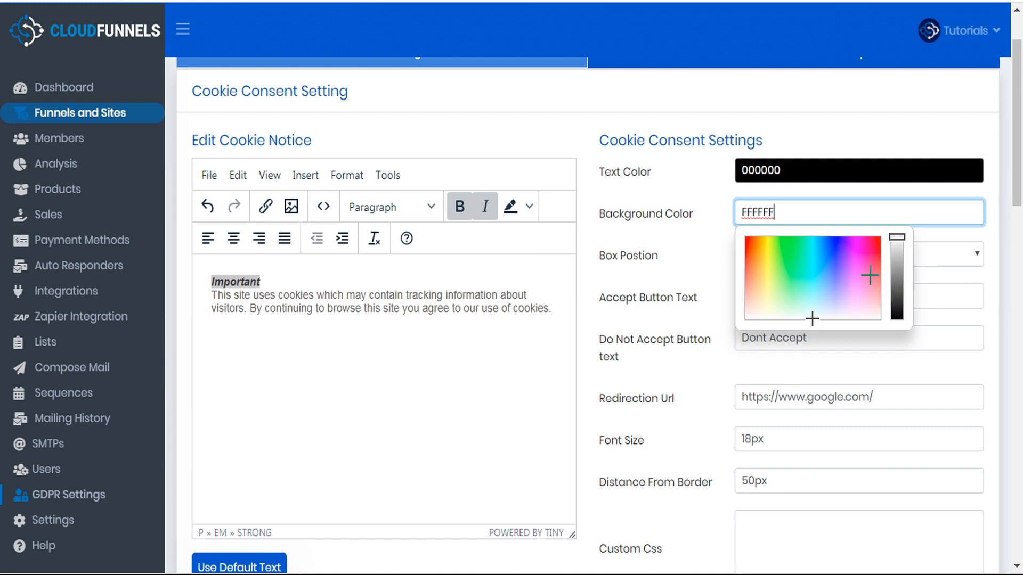
pyautogui.click(813, 124)
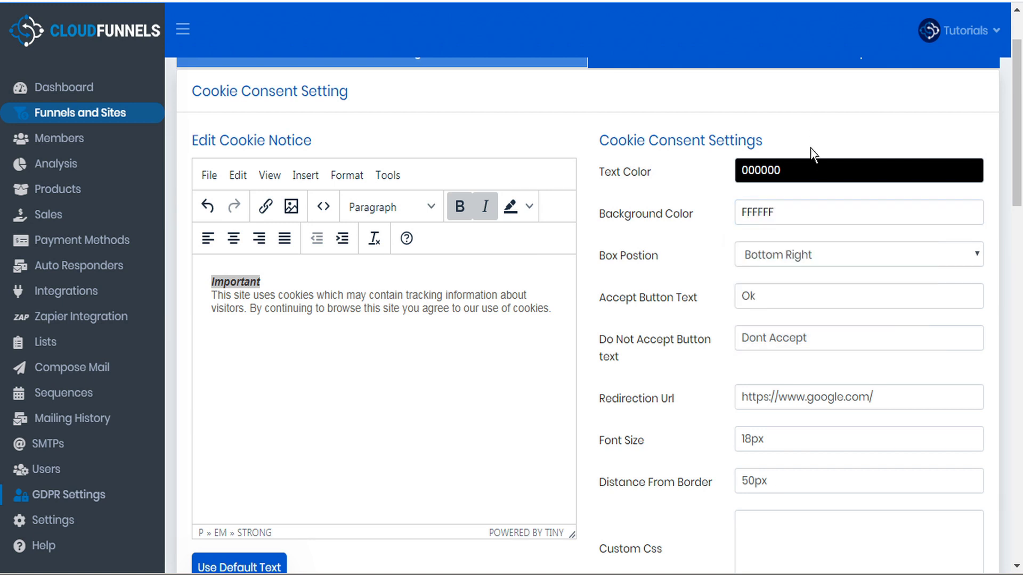
pyautogui.click(807, 254)
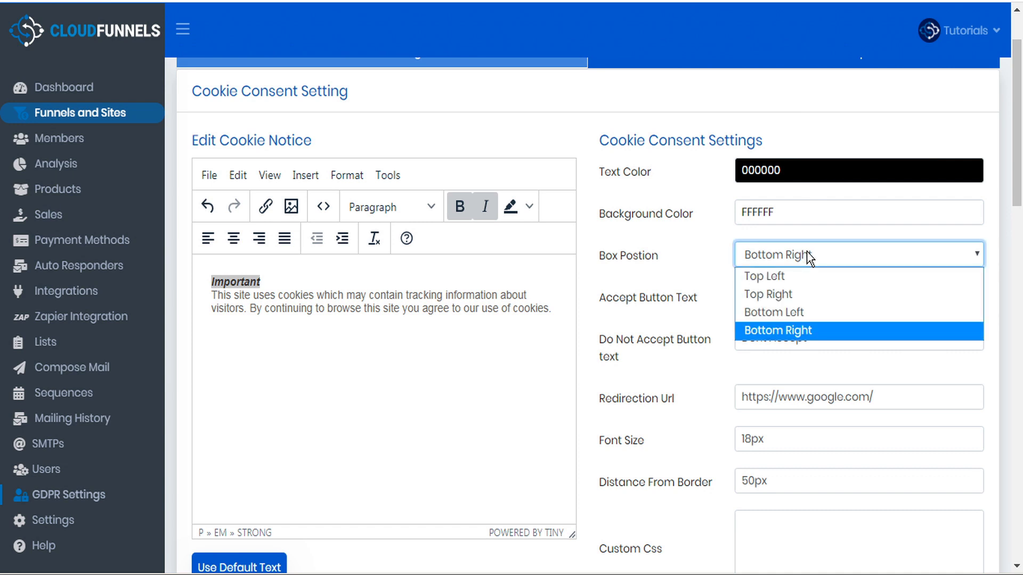
pyautogui.click(801, 312)
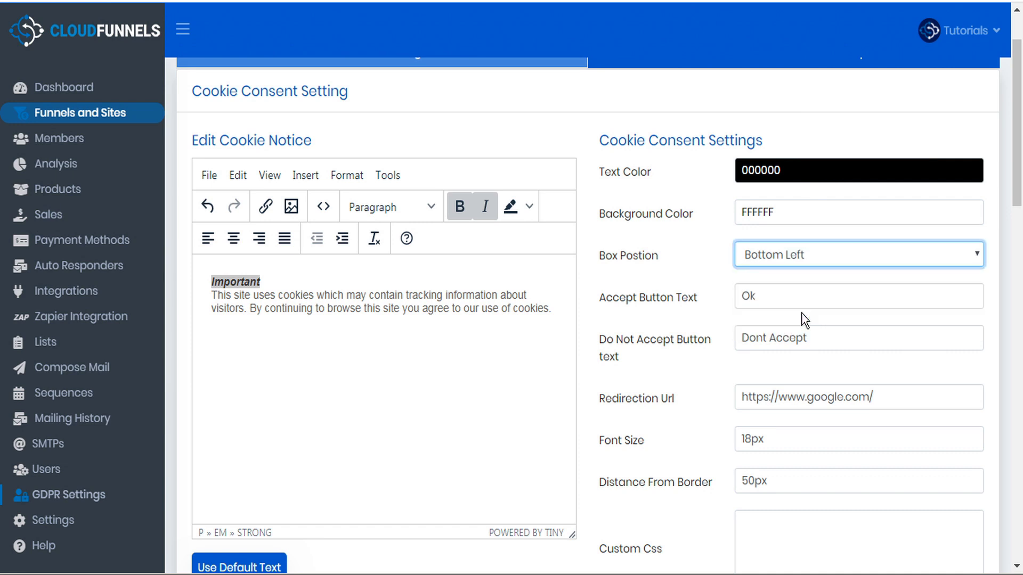
# Change the notice button labels to 'OK' and 'Do Not Accept'.
pyautogui.click(757, 292)
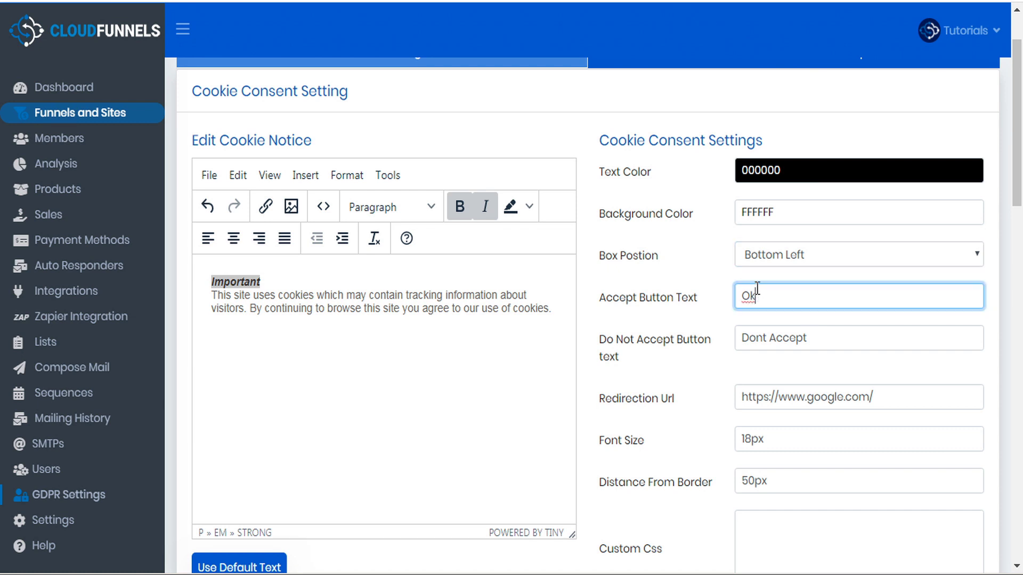
pyautogui.press('BackSpace')
pyautogui.write('K')
pyautogui.click(760, 339)
pyautogui.write("'")
pyautogui.press('BackSpace')
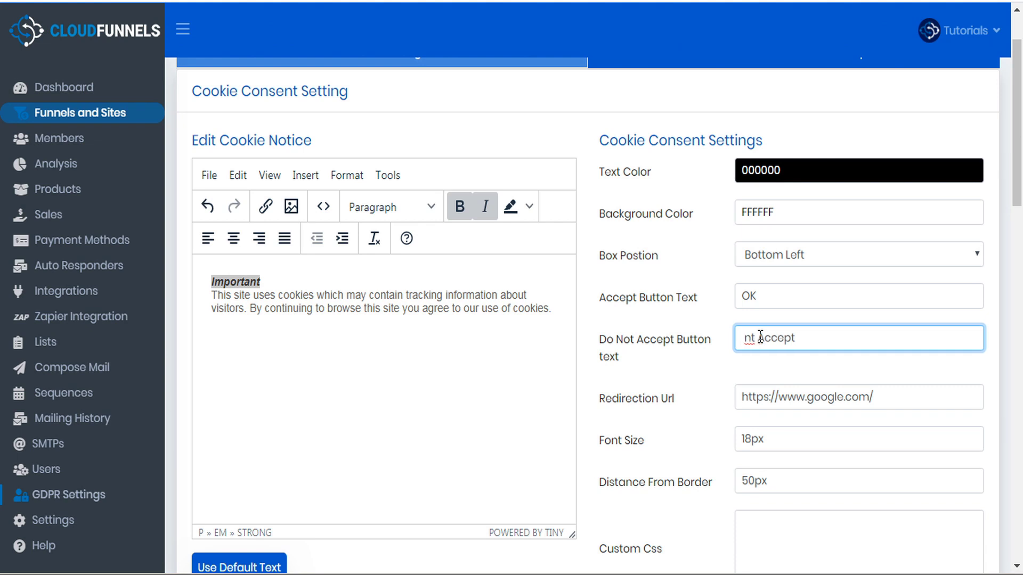
pyautogui.write('o N')
pyautogui.write('o')
pyautogui.press('Delete')
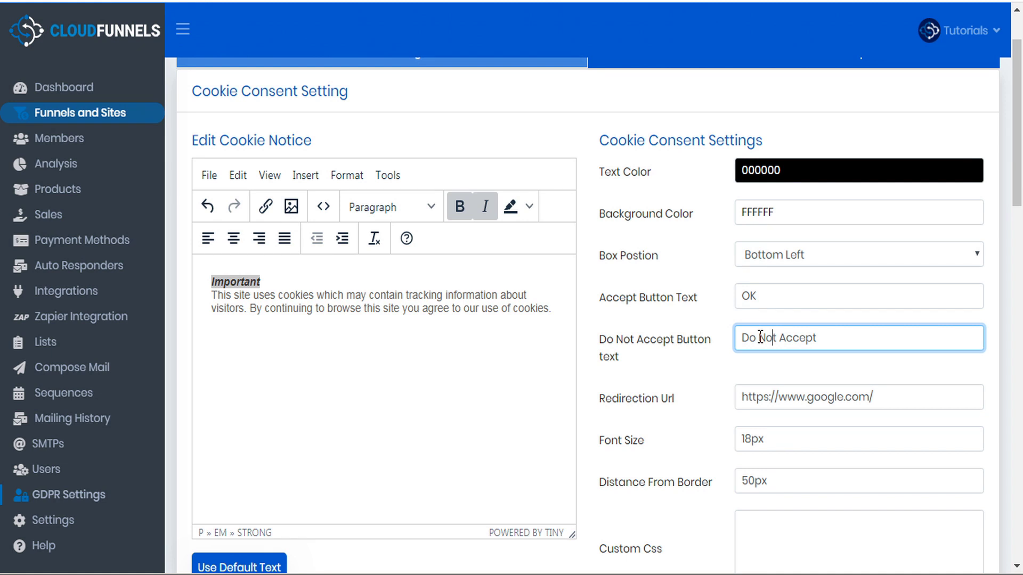
pyautogui.doubleClick(829, 397)
pyautogui.write('teknikforce')
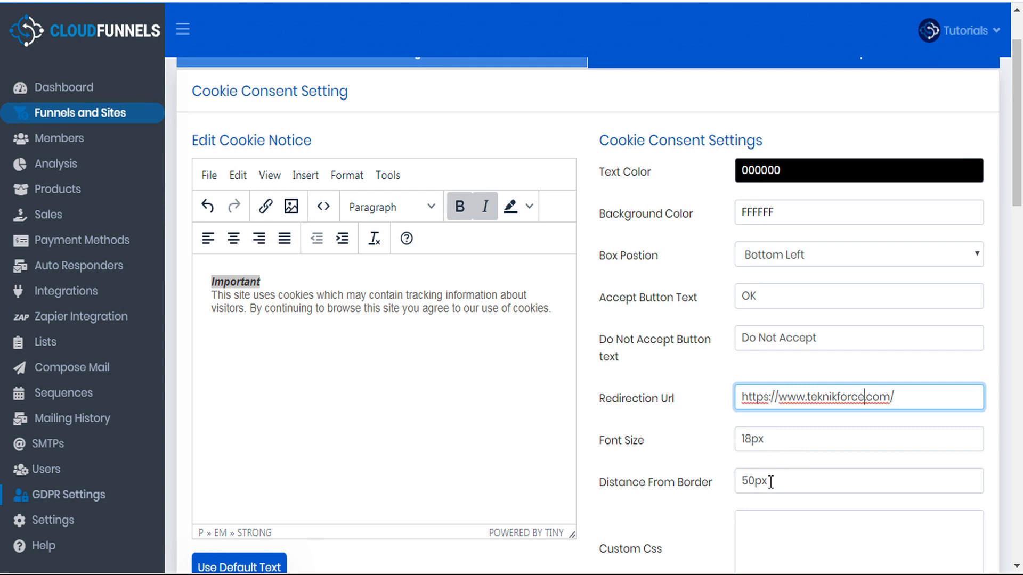
pyautogui.moveTo(778, 479); pyautogui.dragTo(732, 484)
pyautogui.write('0')
pyautogui.hotkey('shift', 'Tab')
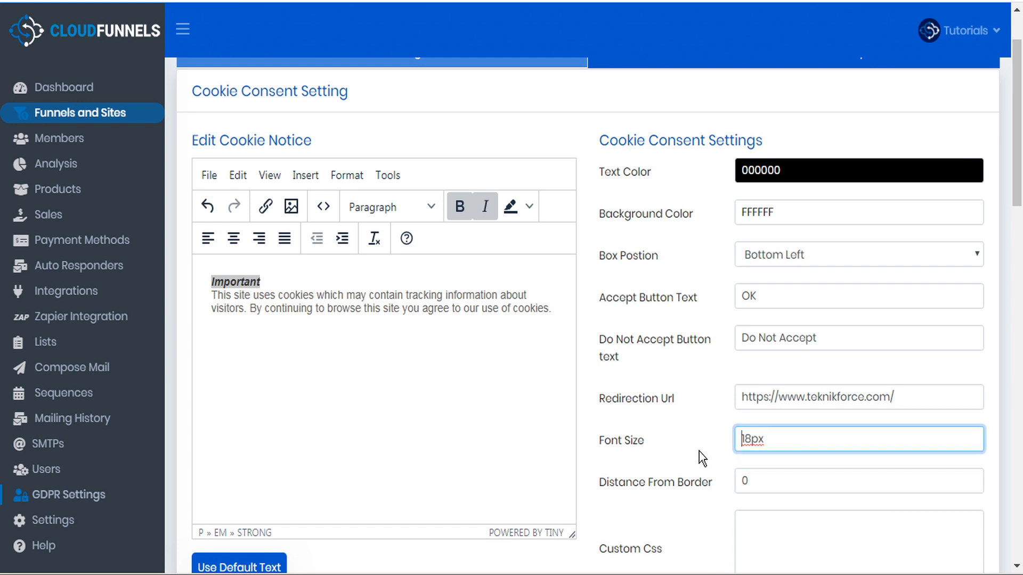
pyautogui.scroll(-10, 700, 452)
pyautogui.scroll(-2, 697, 448)
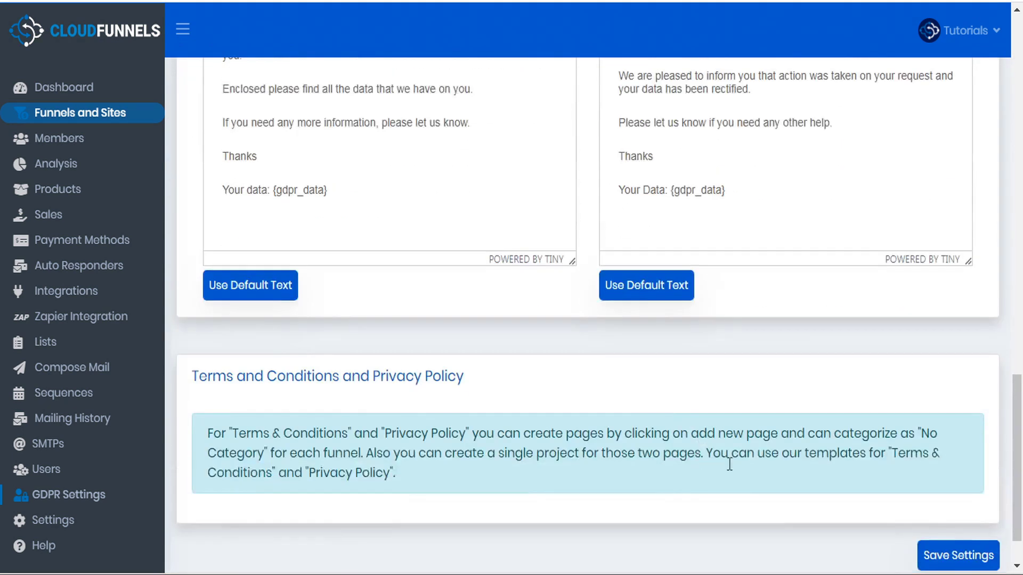
# Save the GDPR settings, reload the registration page, and decline the notice to test the Teknikforce redirect.
pyautogui.click(970, 560)
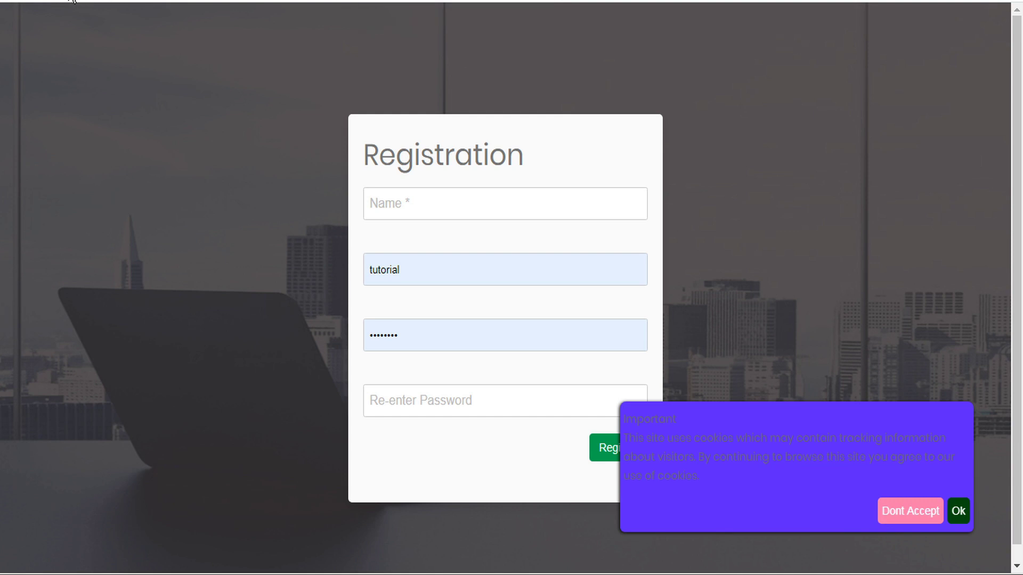
pyautogui.press('F5')
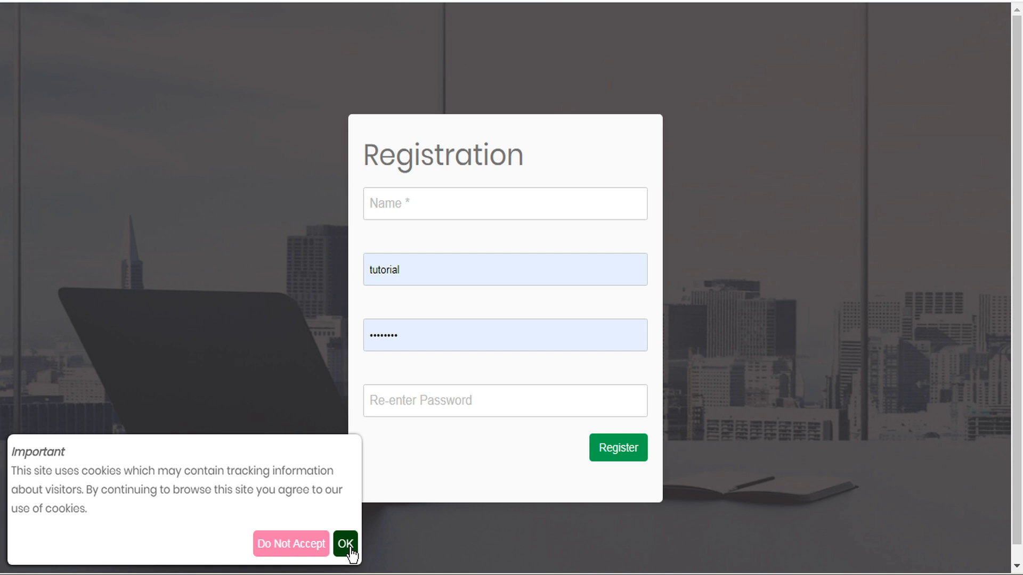
pyautogui.click(297, 544)
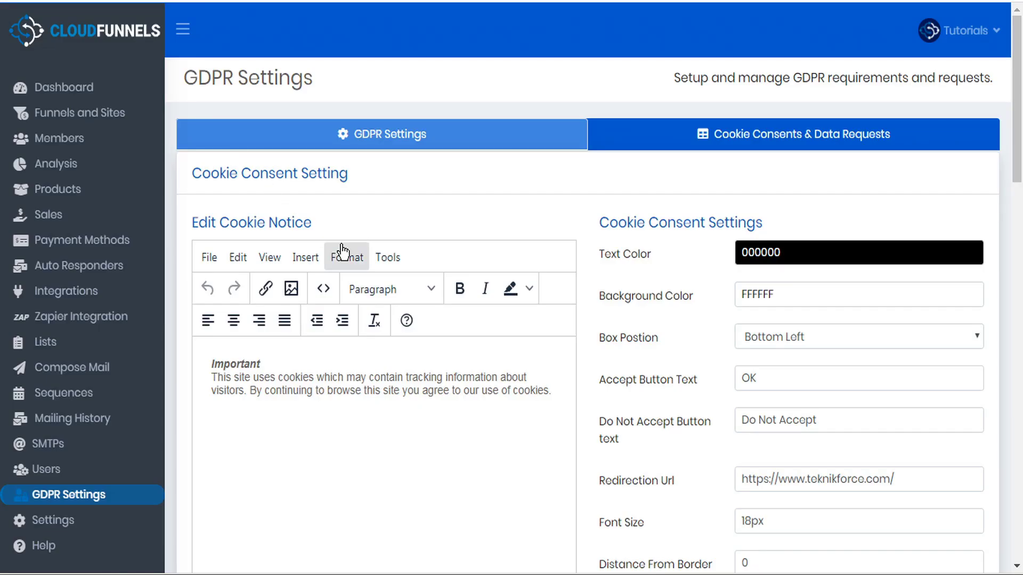
pyautogui.scroll(-6, 270, 179)
pyautogui.scroll(-3, 271, 176)
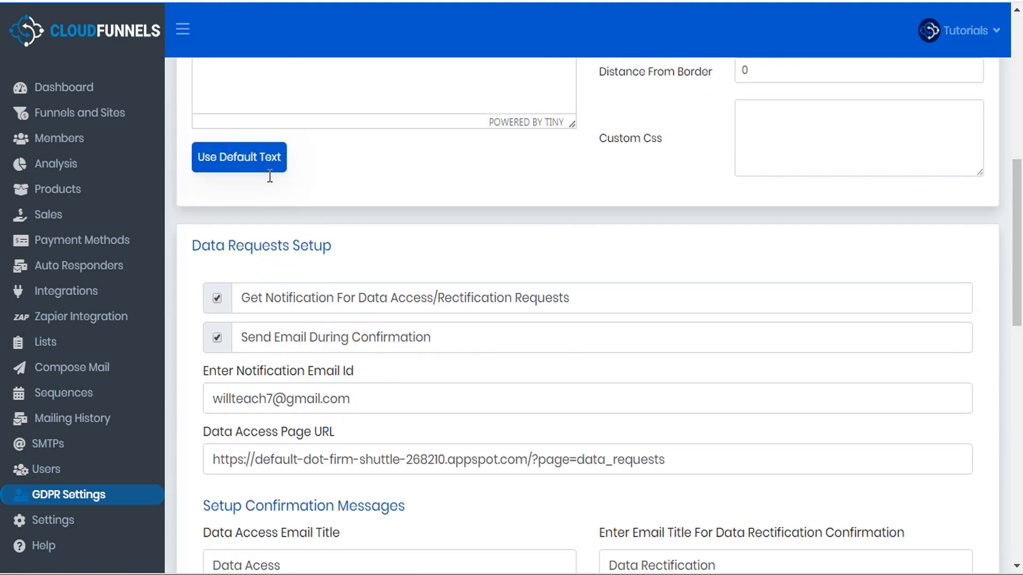
pyautogui.scroll(-2, 268, 177)
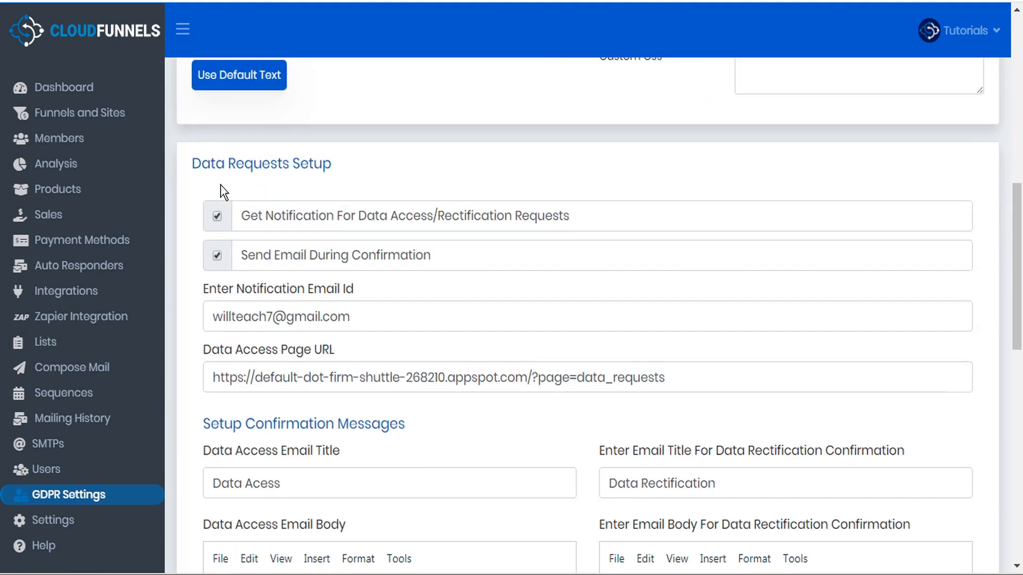
pyautogui.scroll(-1, 218, 194)
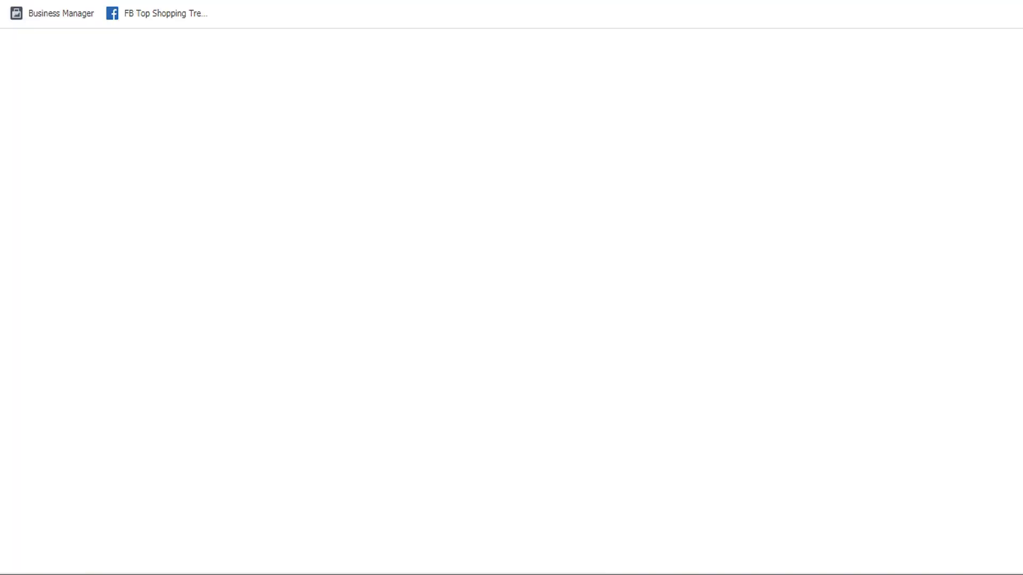
# Submit a test Data Access request named 'tutorial' through the data_requests Request For Data form.
pyautogui.write('https://default-dot-firm-shuttle-268210.appspot.com/?page=data_requests')
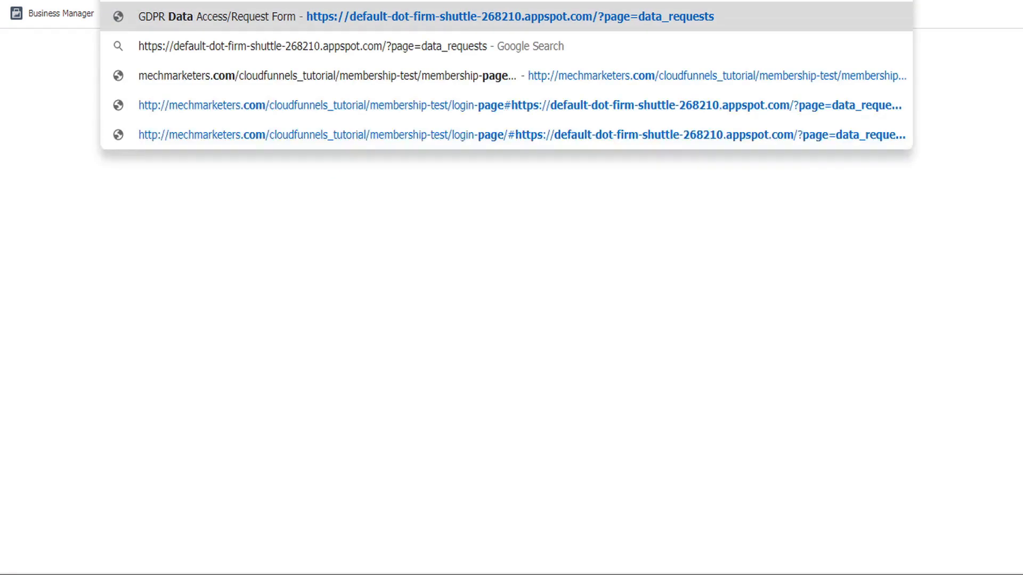
pyautogui.press('Return')
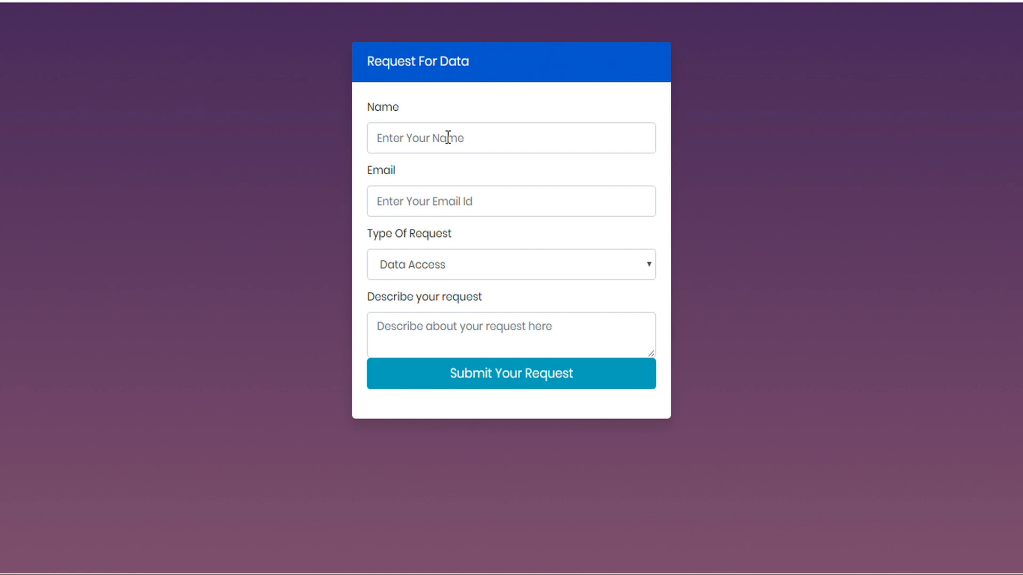
pyautogui.click(448, 137)
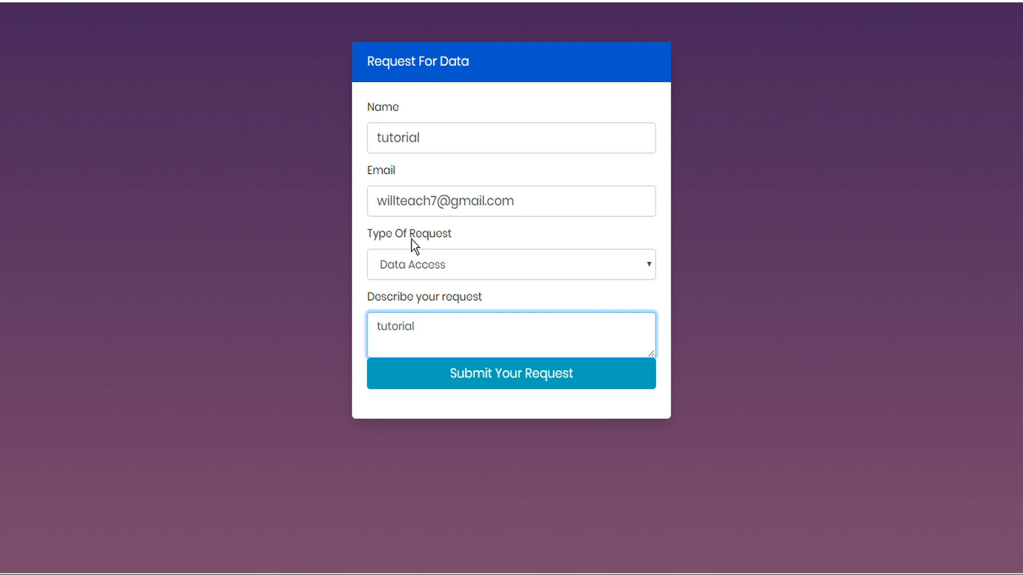
pyautogui.click(513, 380)
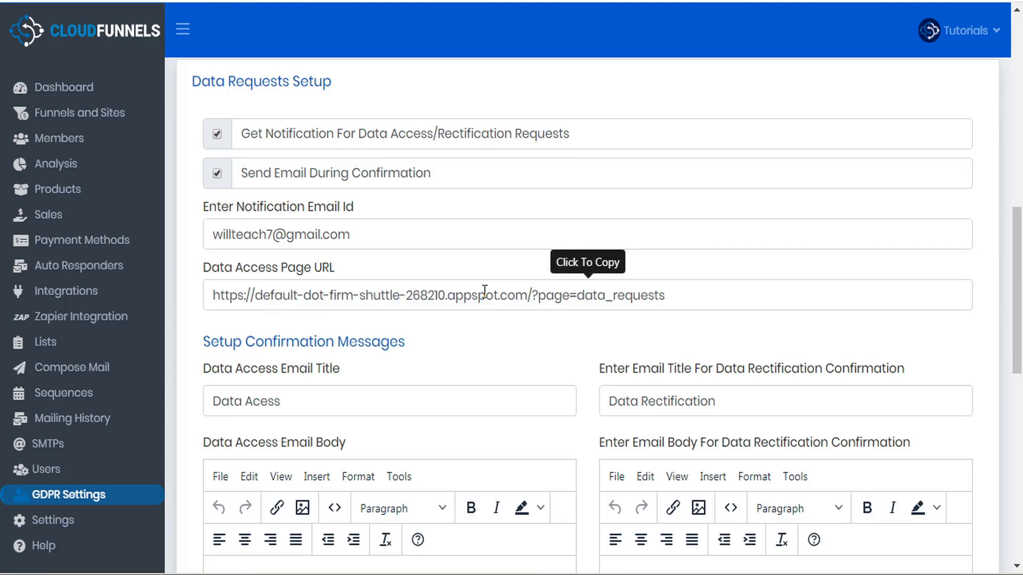
# Scroll to Setup Confirmation Messages and highlight the {gdpr_data} placeholder in the Data Access email body.
pyautogui.scroll(-1, 484, 291)
pyautogui.scroll(1, 484, 290)
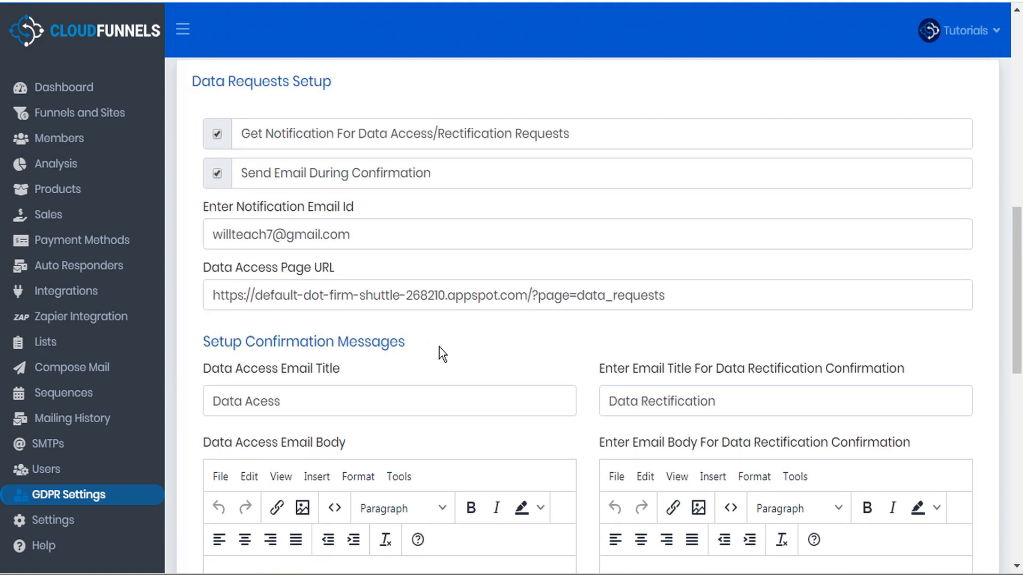
pyautogui.scroll(-5, 441, 341)
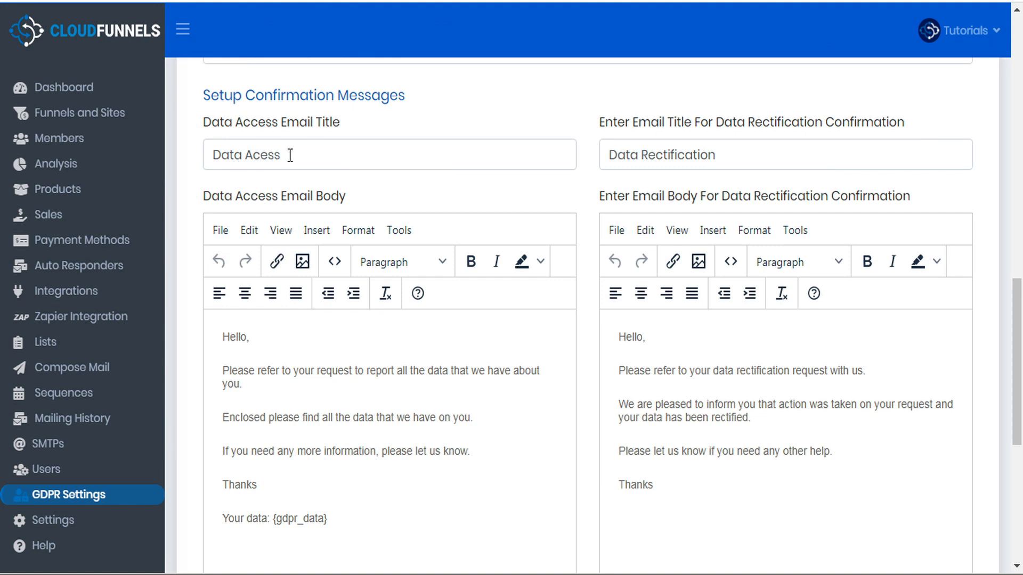
pyautogui.scroll(5, 569, 344)
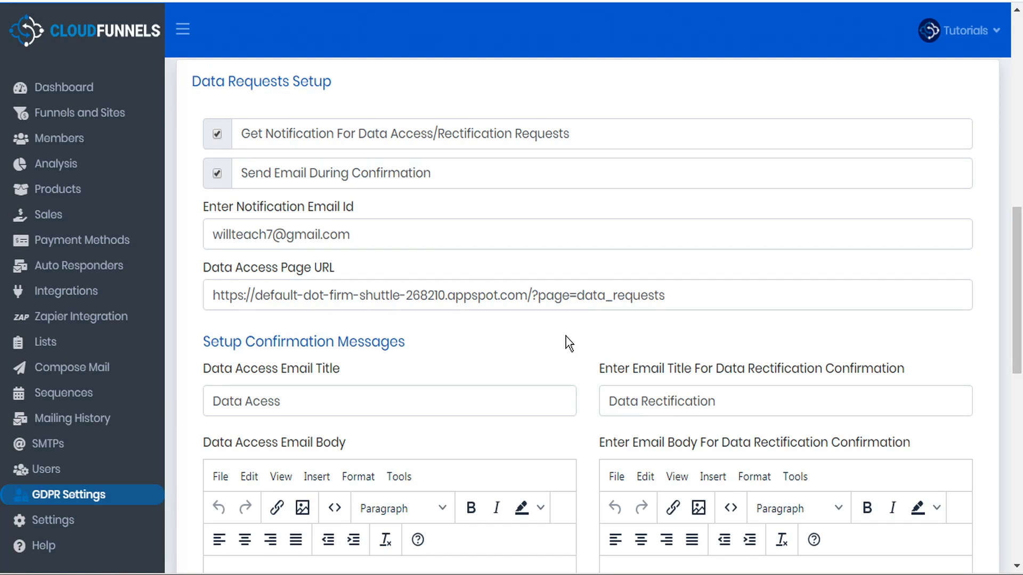
pyautogui.scroll(-5, 565, 337)
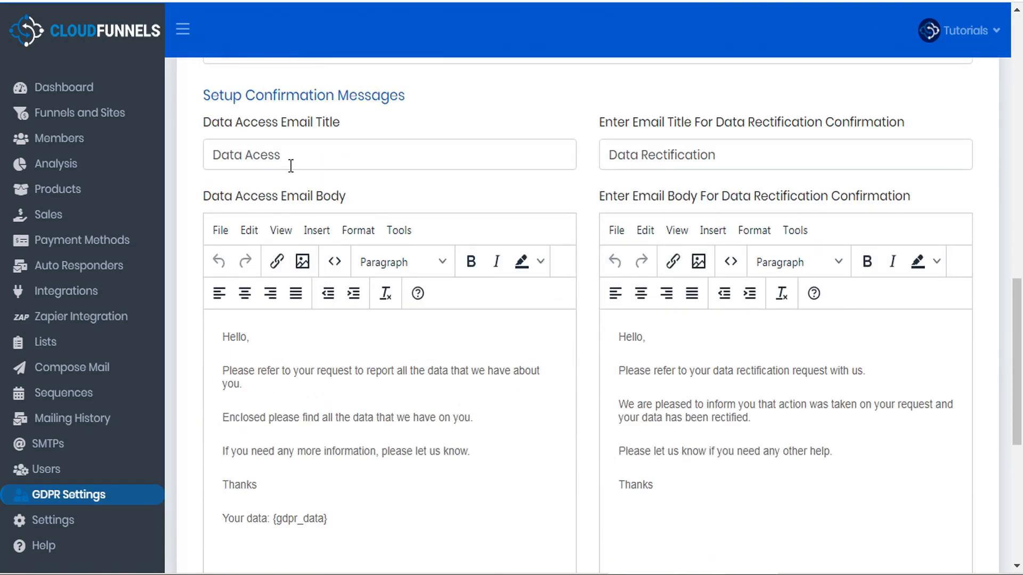
pyautogui.scroll(-2, 264, 283)
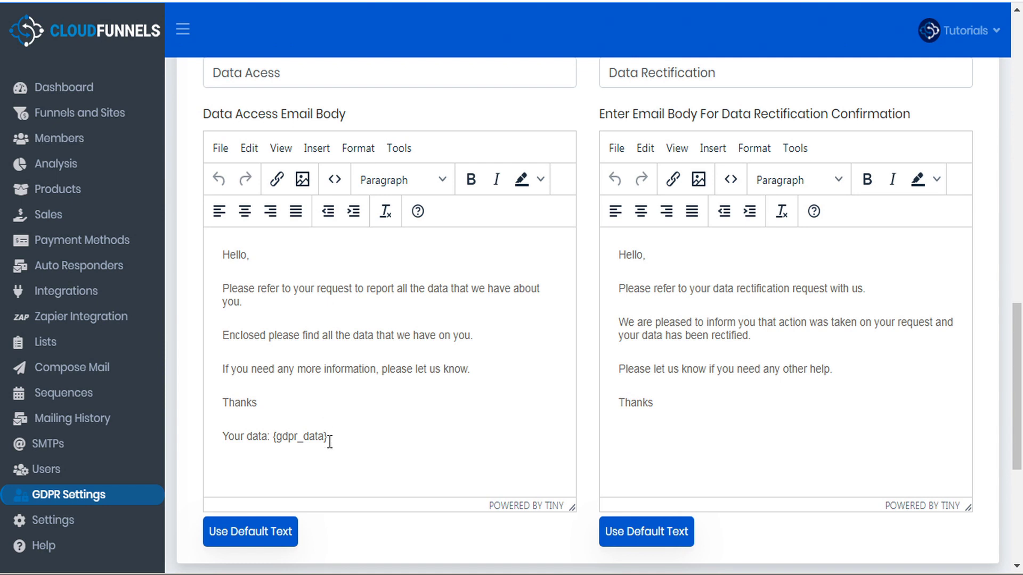
pyautogui.moveTo(328, 438); pyautogui.dragTo(274, 438)
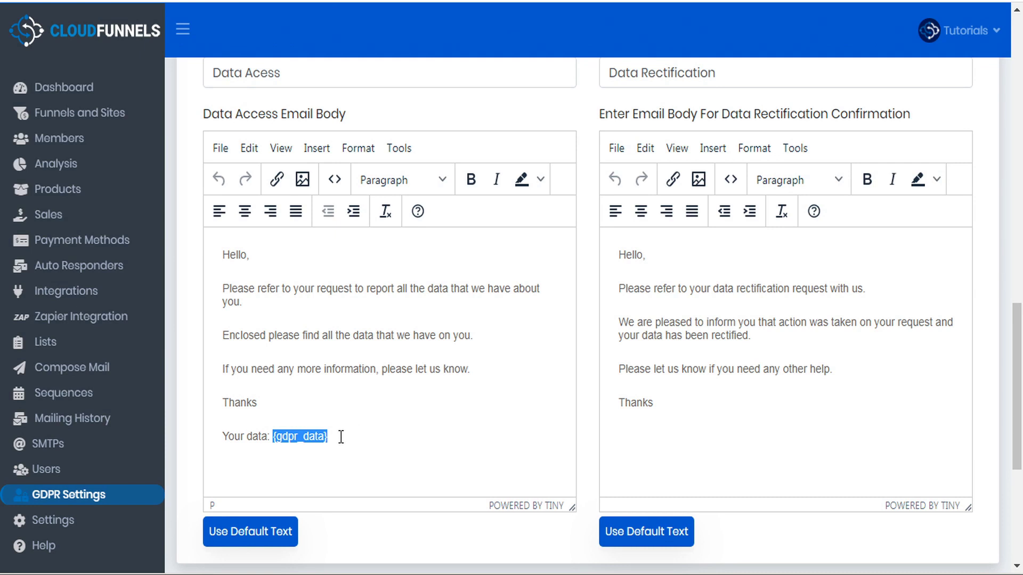
pyautogui.click(309, 437)
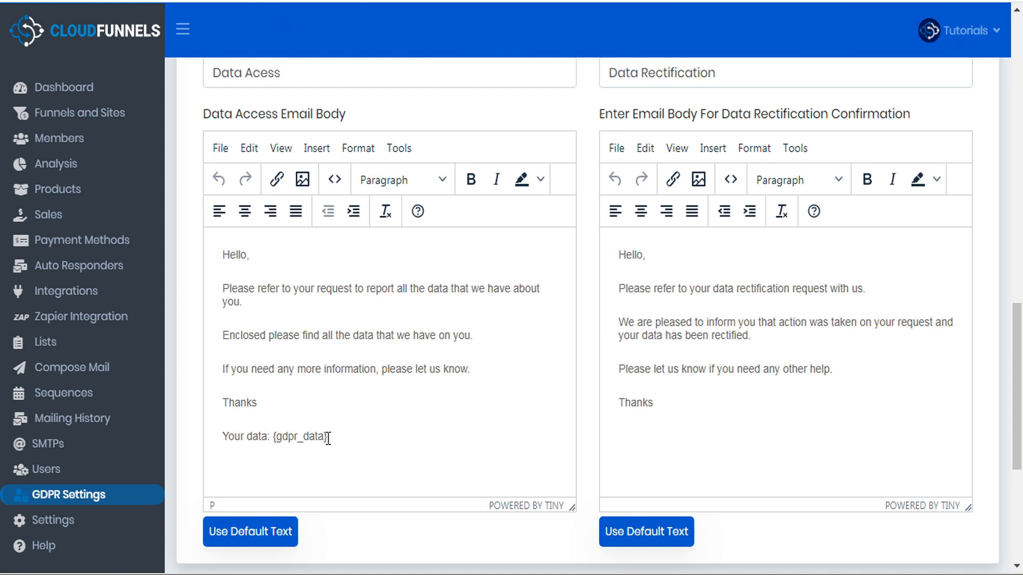
pyautogui.moveTo(328, 438); pyautogui.dragTo(273, 436)
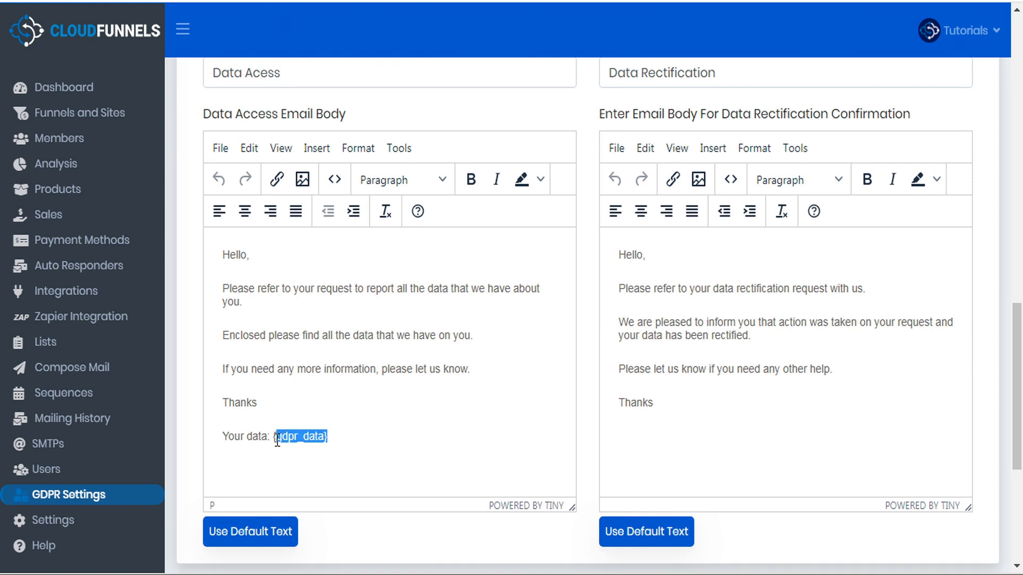
pyautogui.click(272, 436)
pyautogui.click(332, 436)
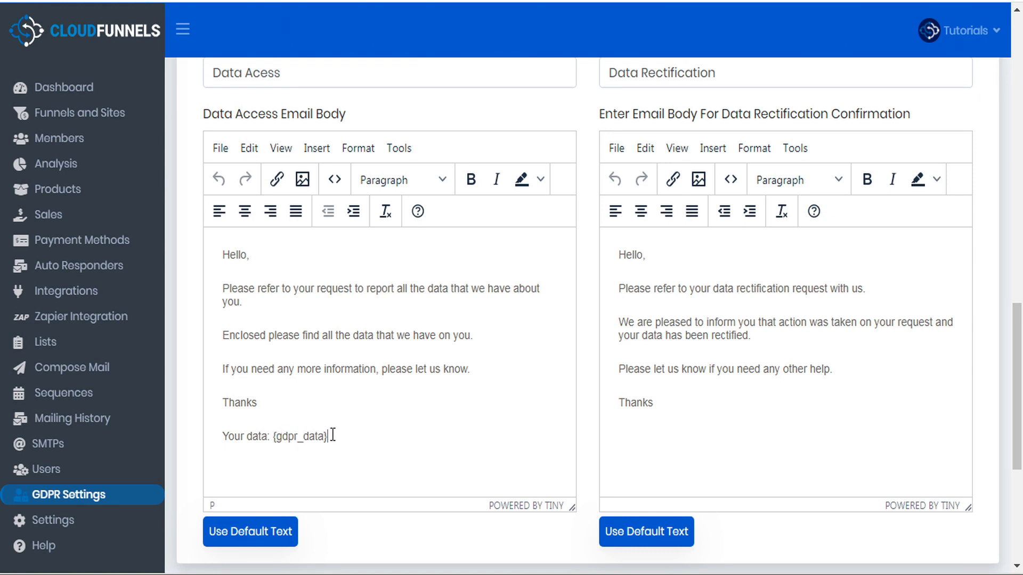
# Correct the email title from 'Data Acess' to 'Data Access' and save the GDPR settings.
pyautogui.click(261, 74)
pyautogui.write('c')
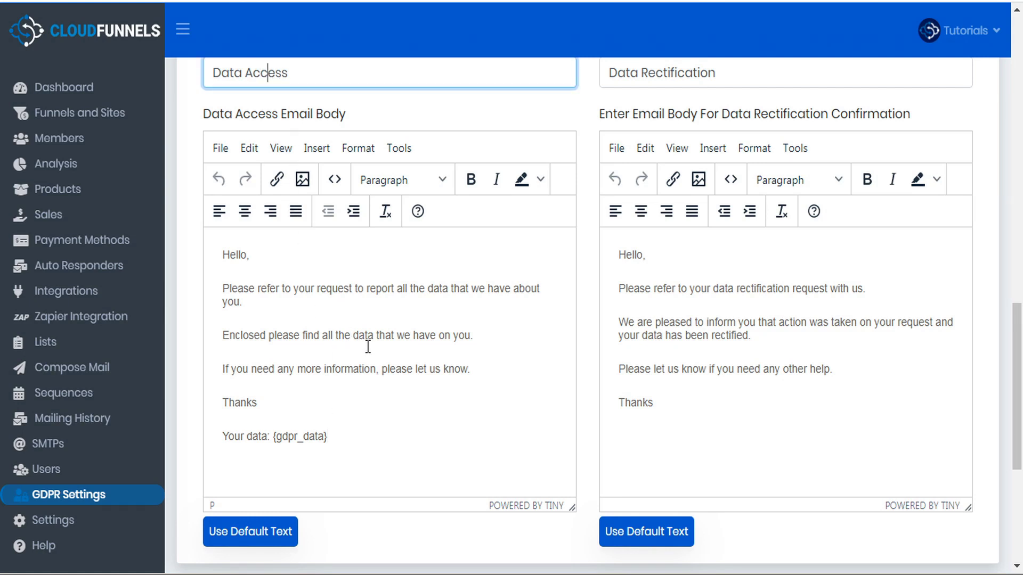
pyautogui.scroll(-6, 288, 406)
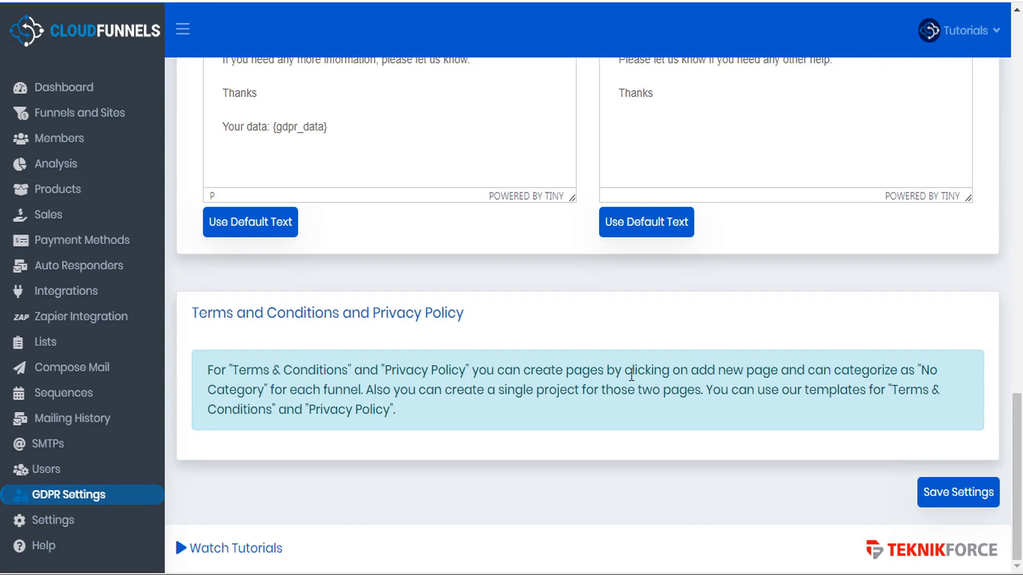
pyautogui.click(938, 504)
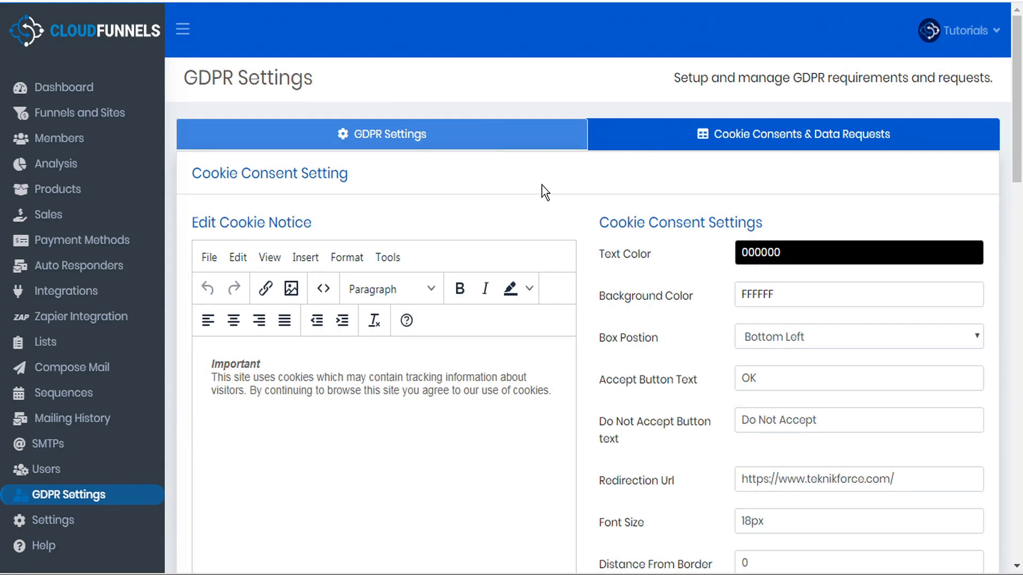
pyautogui.scroll(-9, 542, 181)
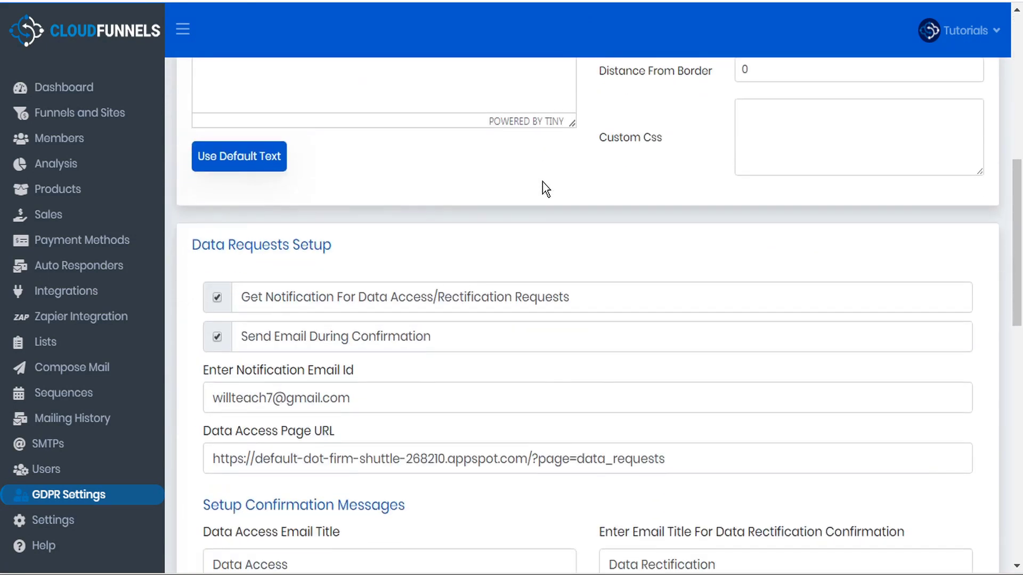
pyautogui.scroll(-2, 542, 181)
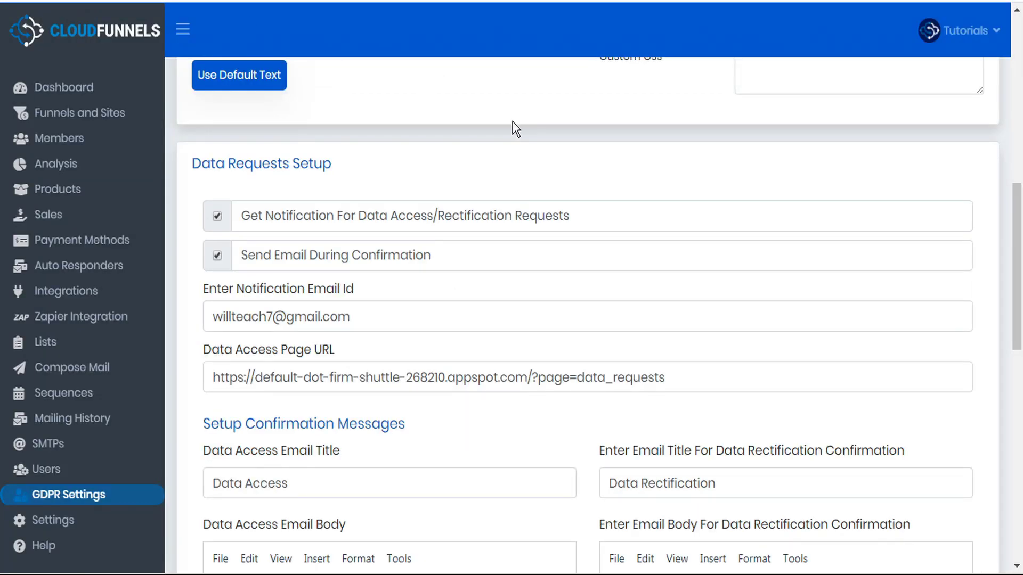
pyautogui.scroll(5, 559, 149)
pyautogui.scroll(4, 558, 149)
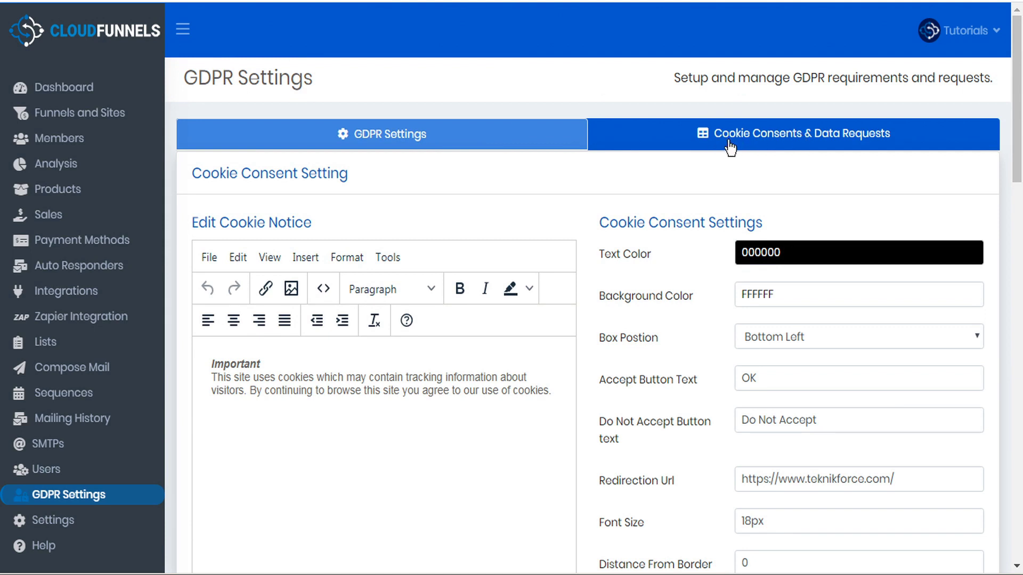
# Find the tutorial request in the Cookie Consents & Data Requests table and view its details.
pyautogui.click(801, 140)
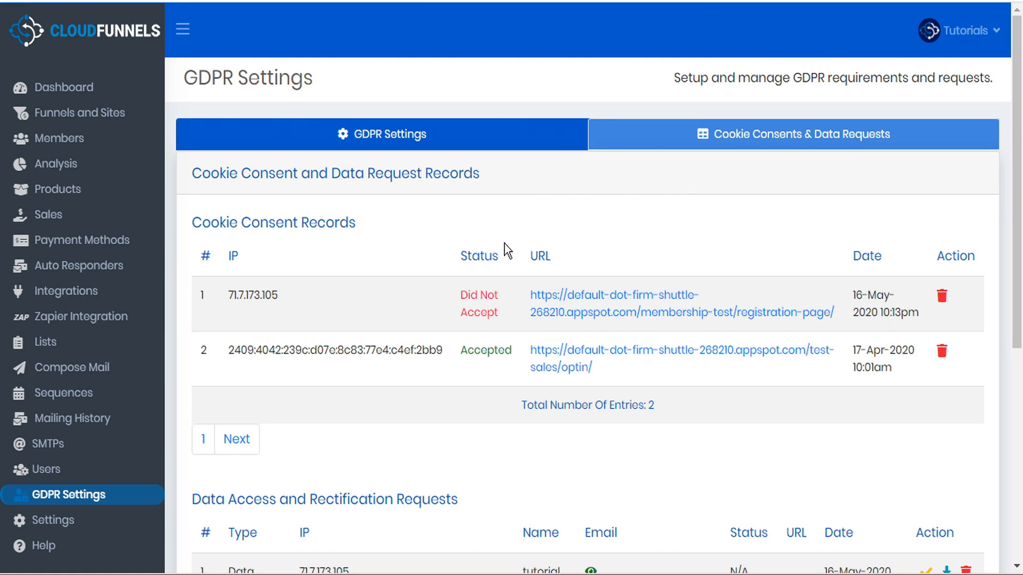
pyautogui.scroll(-2, 506, 237)
pyautogui.scroll(2, 507, 236)
pyautogui.scroll(-5, 514, 292)
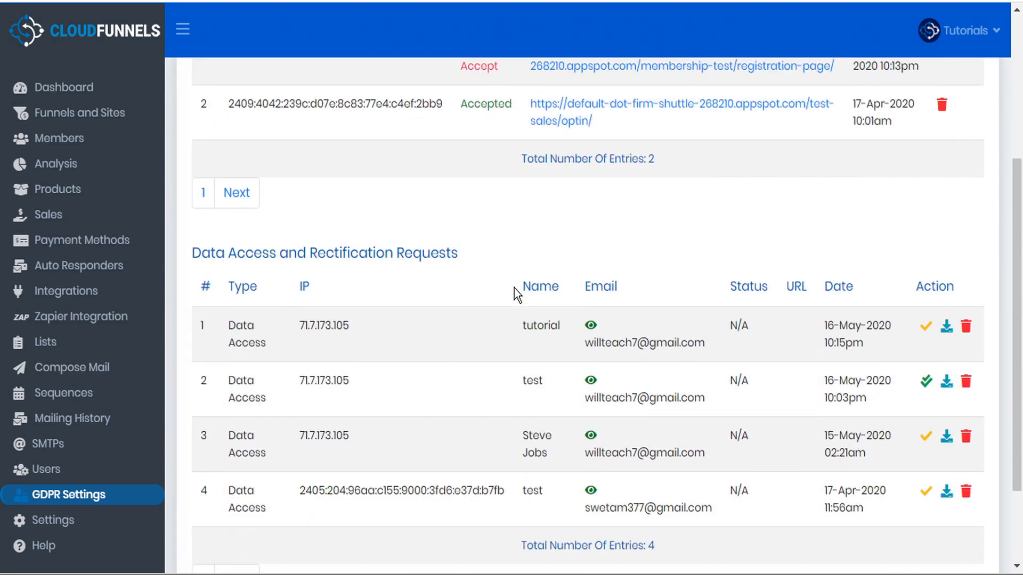
pyautogui.scroll(-2, 513, 288)
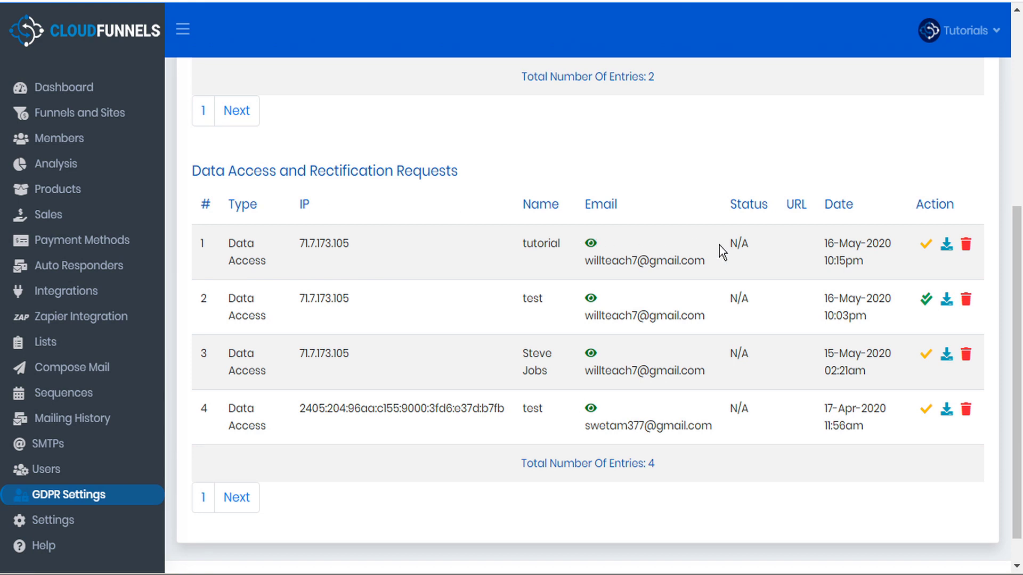
pyautogui.click(591, 244)
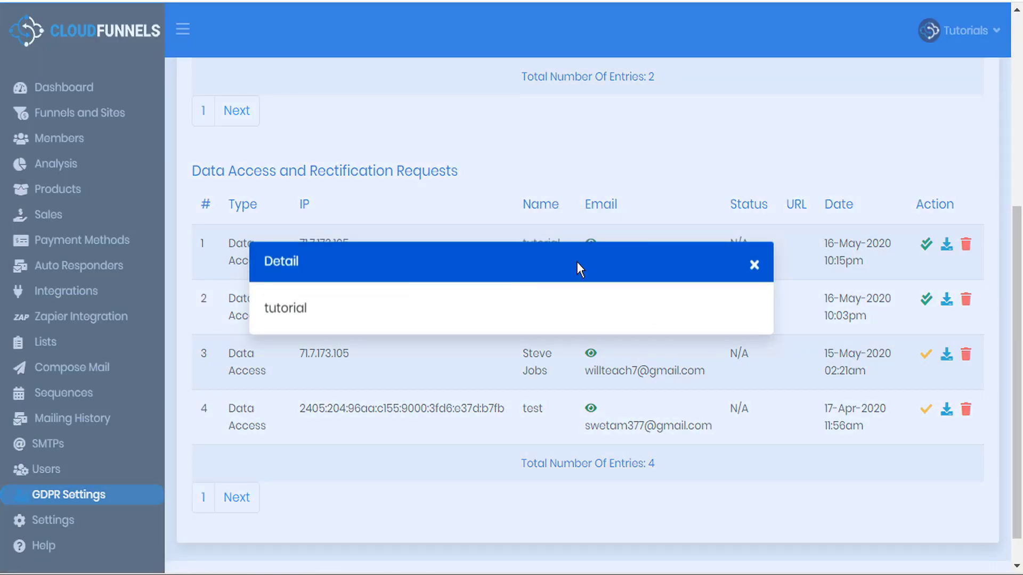
pyautogui.click(754, 265)
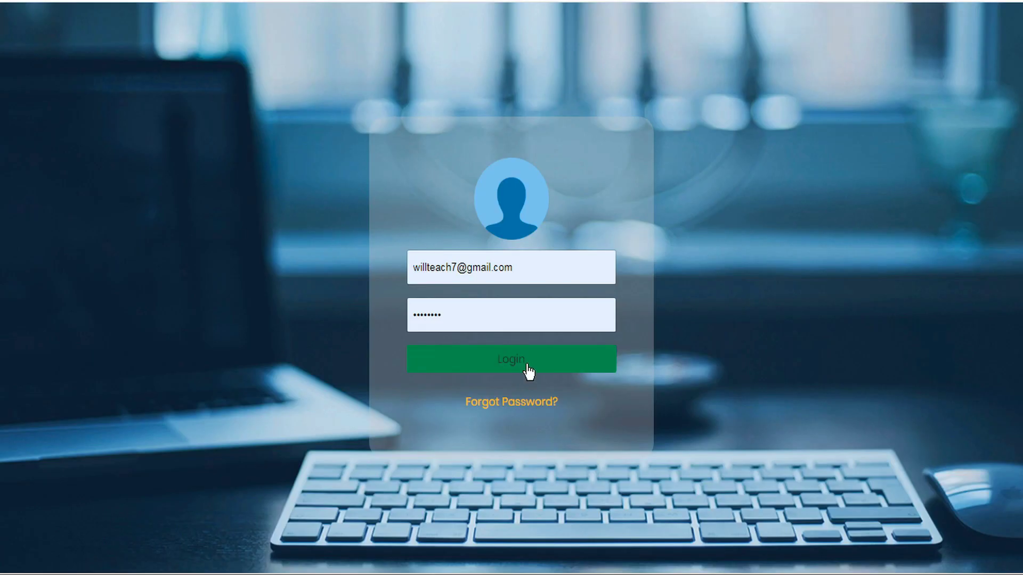
# Log in to the membership site with the filled-in account credentials.
pyautogui.click(527, 368)
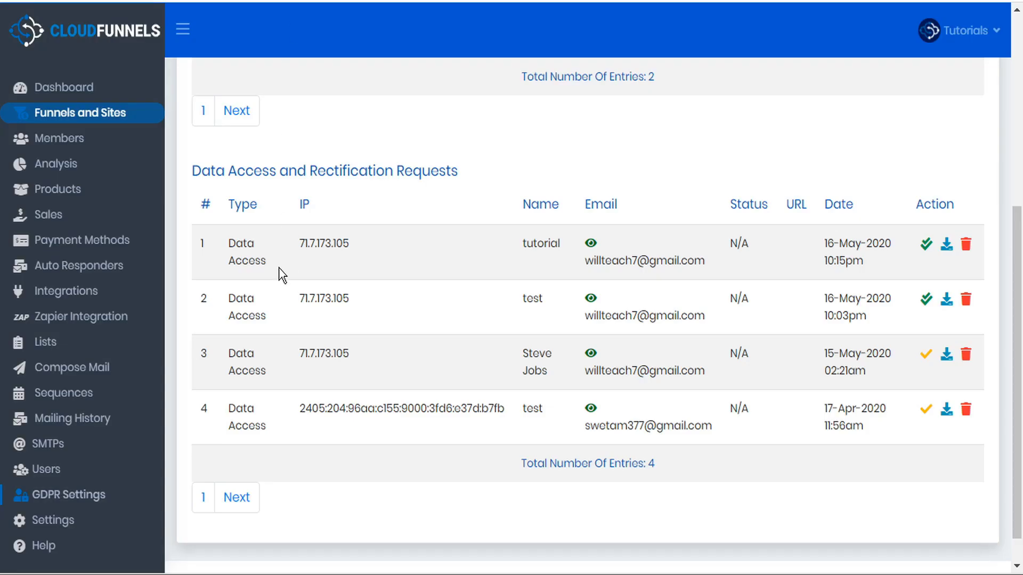
# Select the full Data Access Page URL under Data Requests Setup in GDPR Settings.
pyautogui.scroll(5, 298, 224)
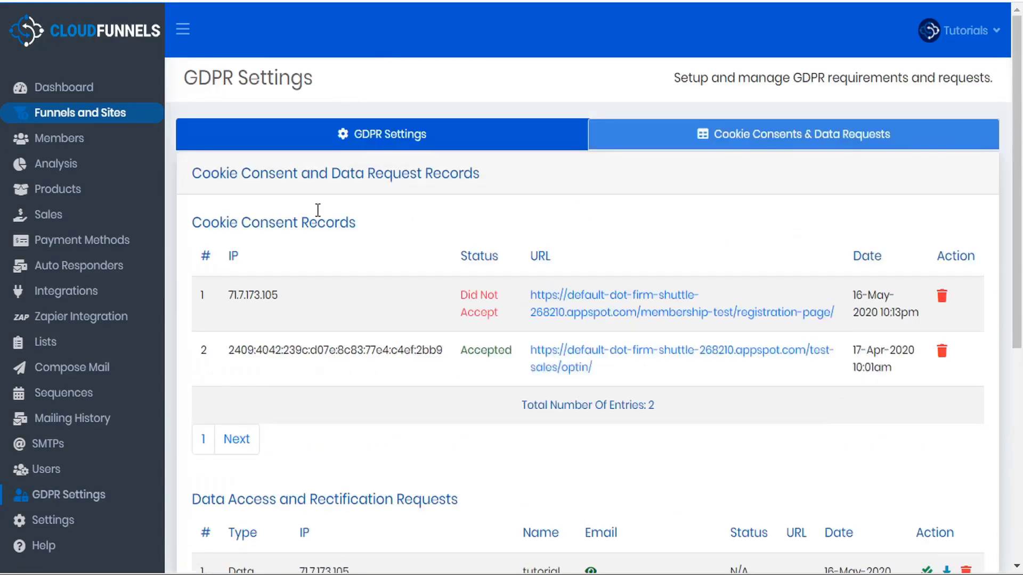
pyautogui.click(362, 135)
pyautogui.scroll(-10, 312, 394)
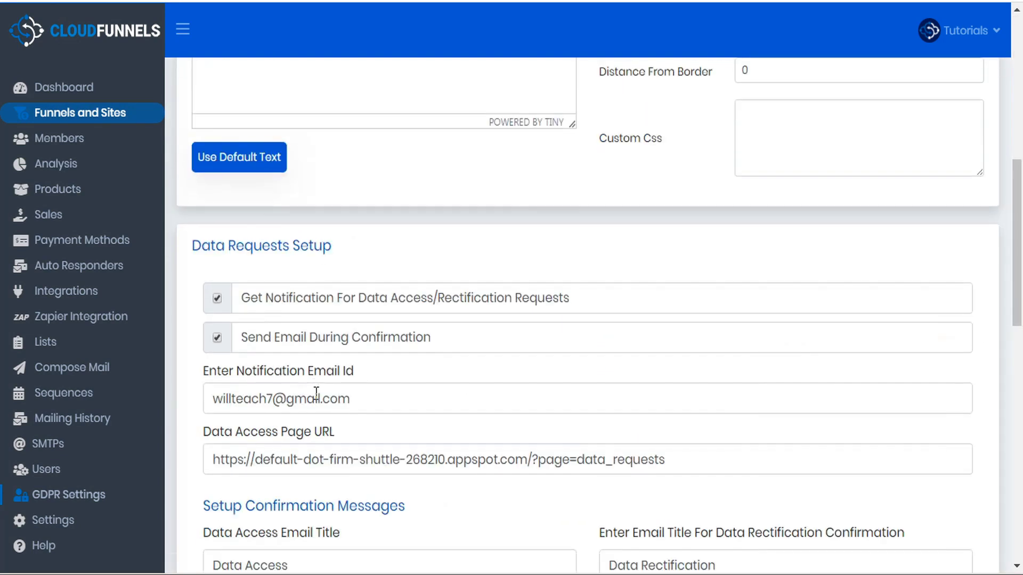
pyautogui.scroll(-1, 292, 442)
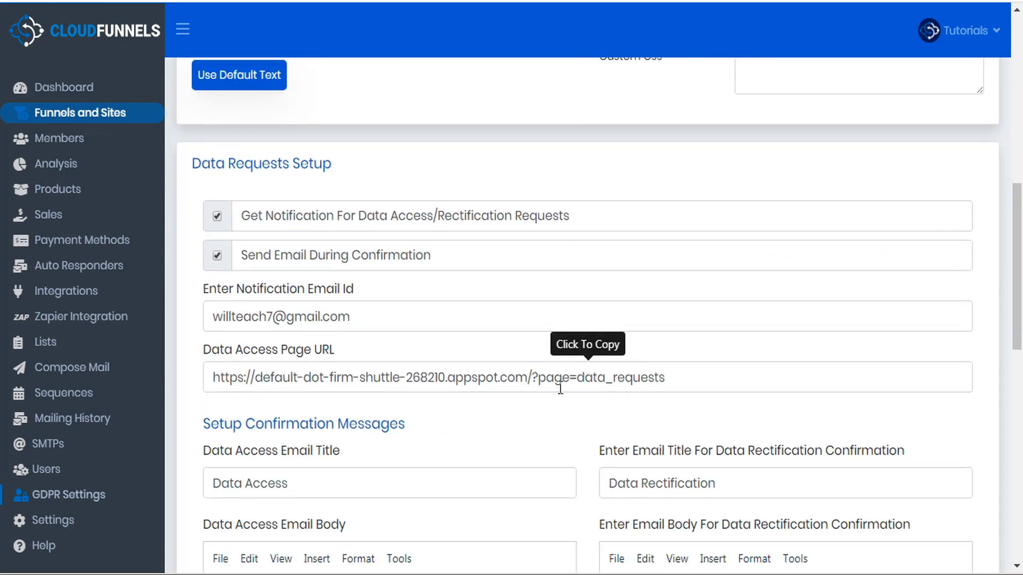
pyautogui.moveTo(669, 384); pyautogui.dragTo(199, 354)
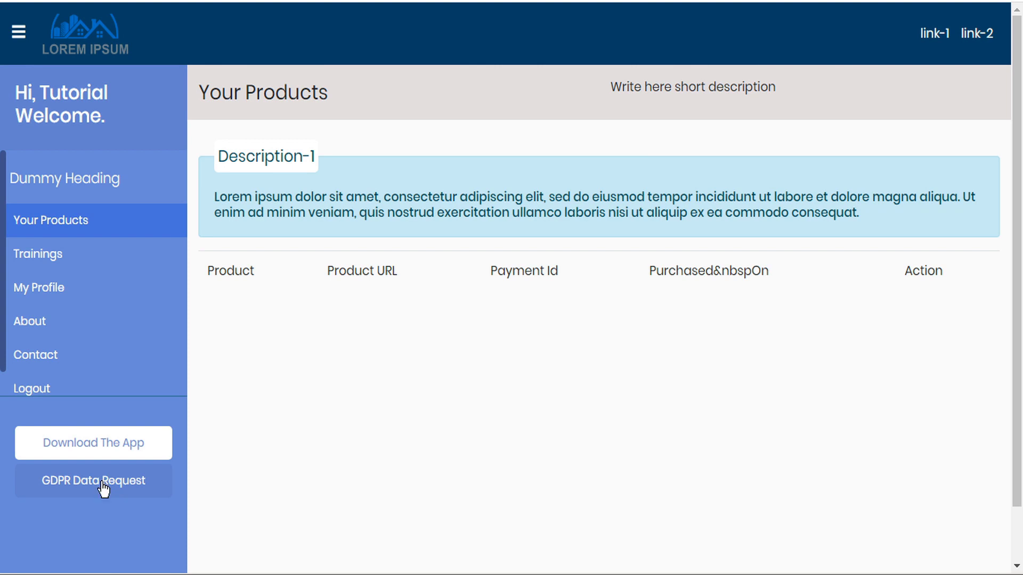
# Submit a Data Access request from the member area described as 'tutorial test please'.
pyautogui.click(104, 489)
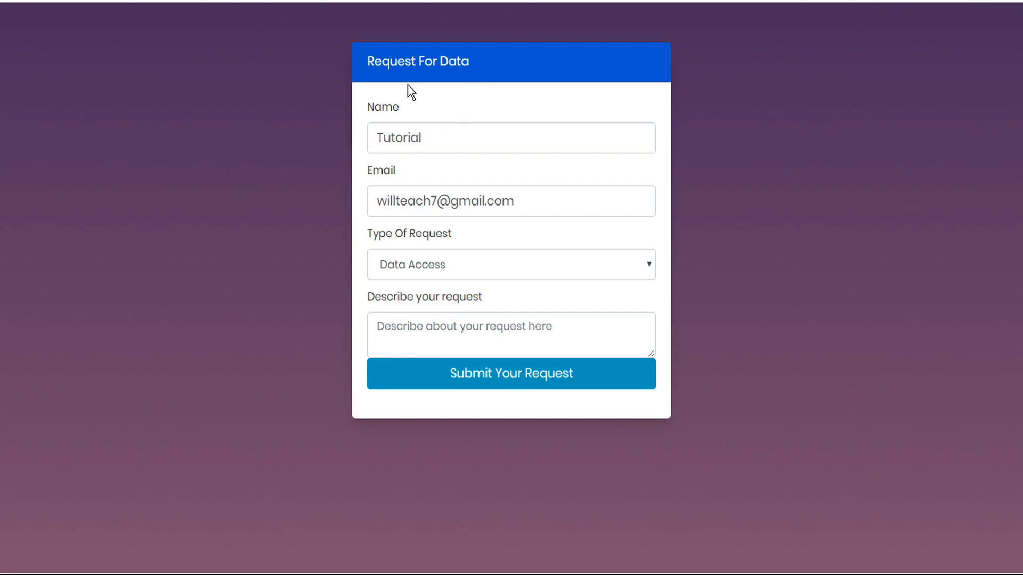
pyautogui.click(481, 340)
pyautogui.write('tutoria')
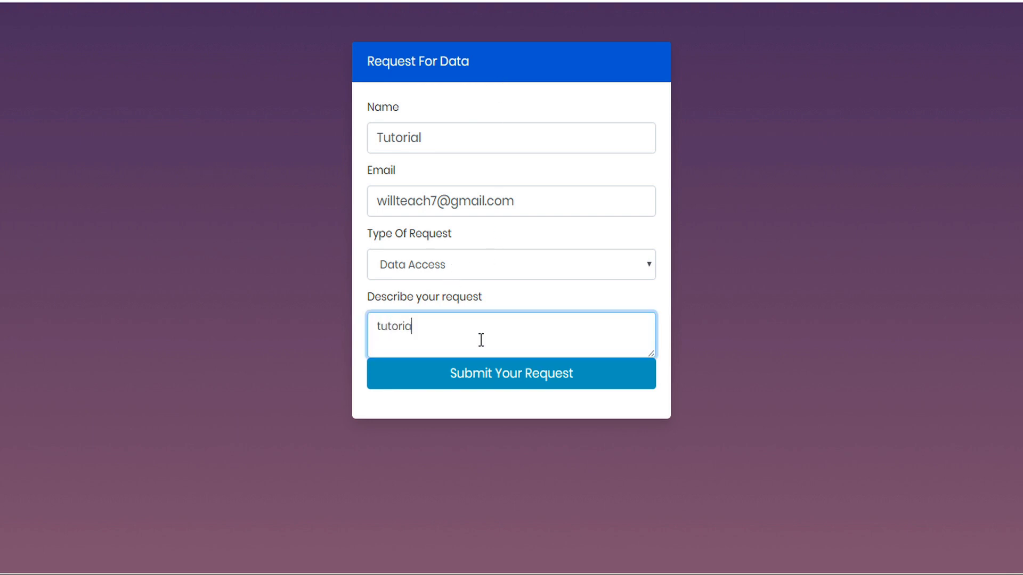
pyautogui.write('l test please')
pyautogui.click(531, 378)
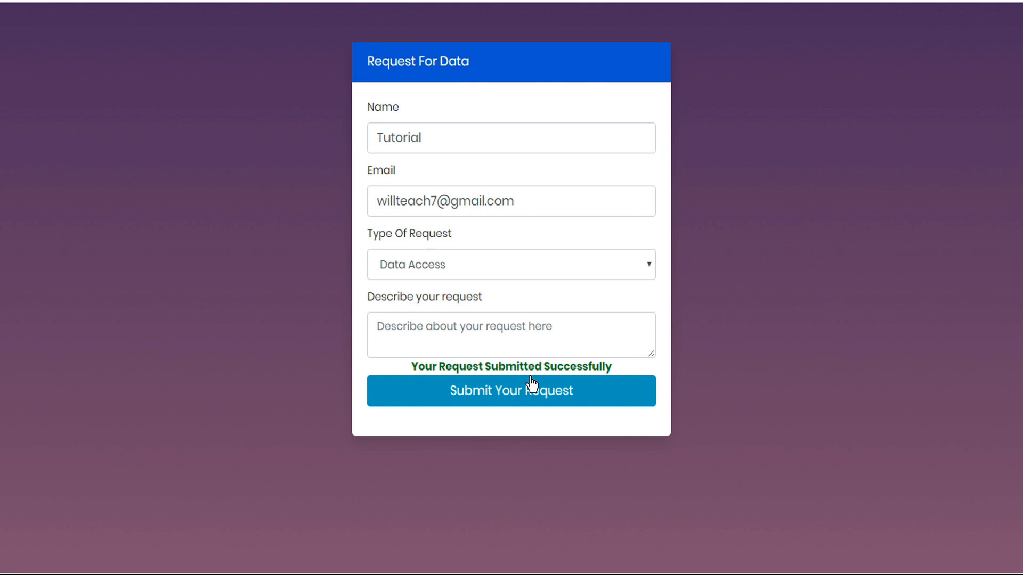
pyautogui.hotkey('ctrl', 'Tab')
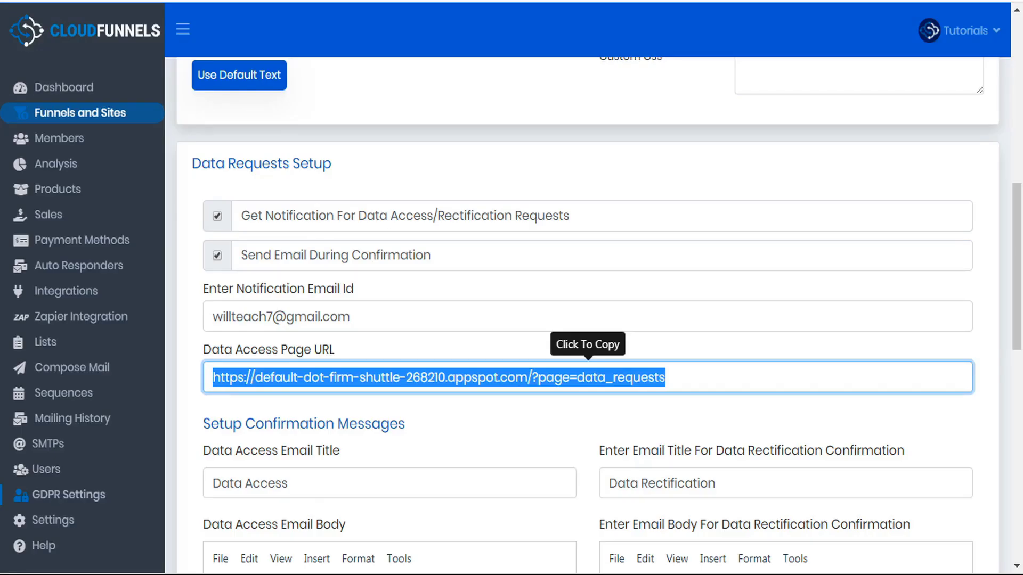
# Inspect the first of the four Data Access requests, including its detail and Loggedin status.
pyautogui.scroll(15, 491, 293)
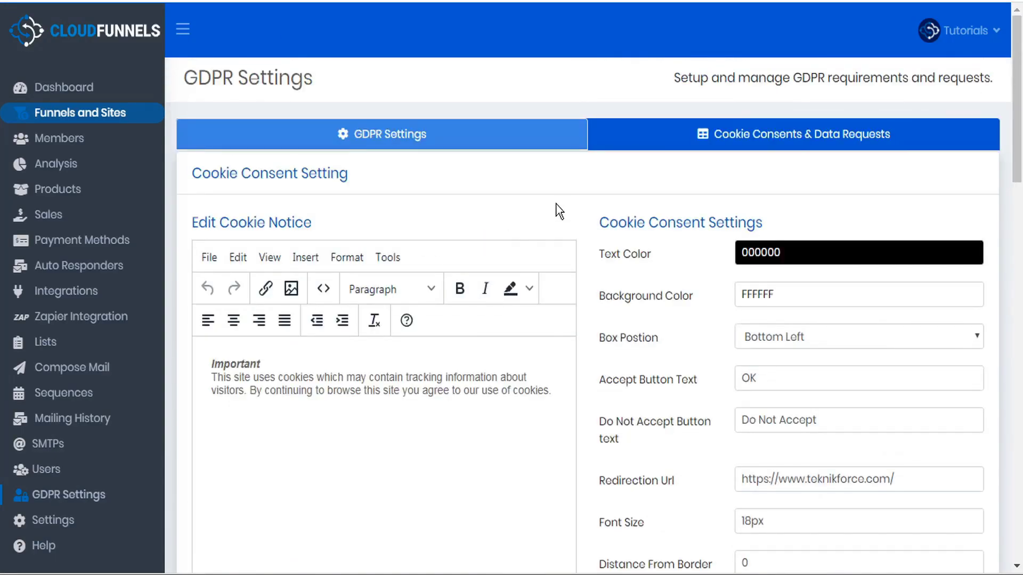
pyautogui.click(823, 136)
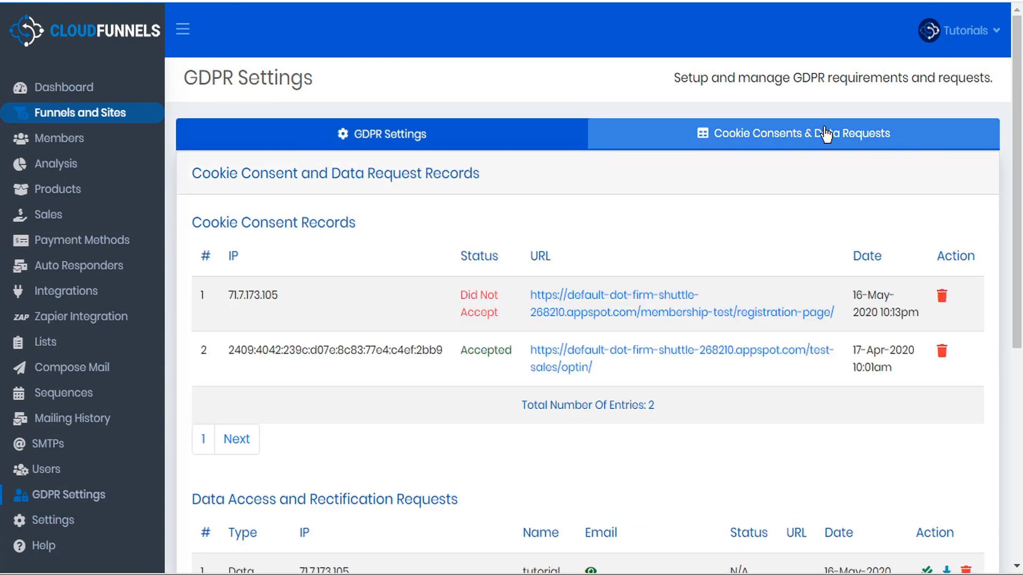
pyautogui.scroll(-5, 760, 142)
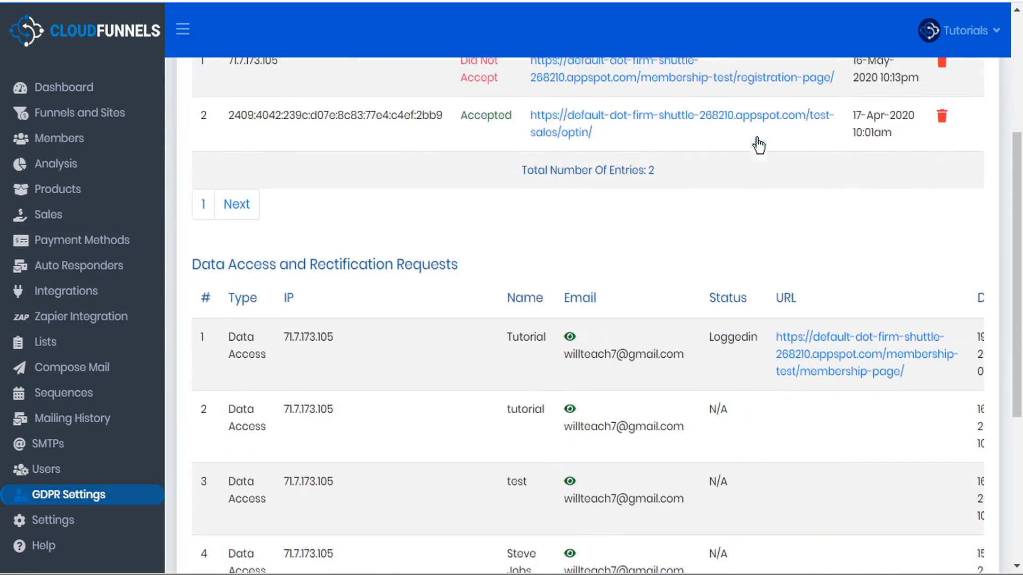
pyautogui.scroll(-2, 734, 143)
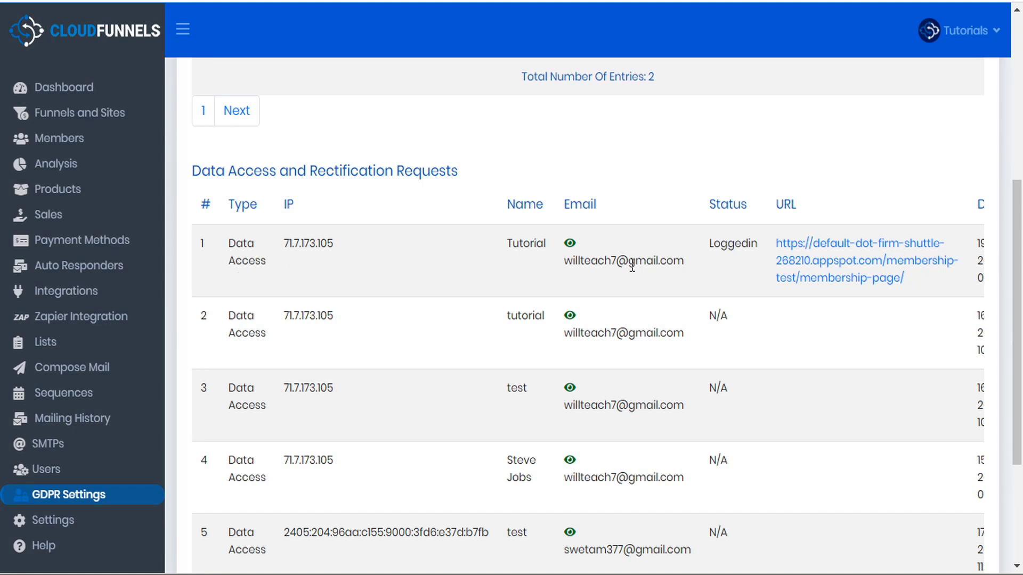
pyautogui.click(570, 244)
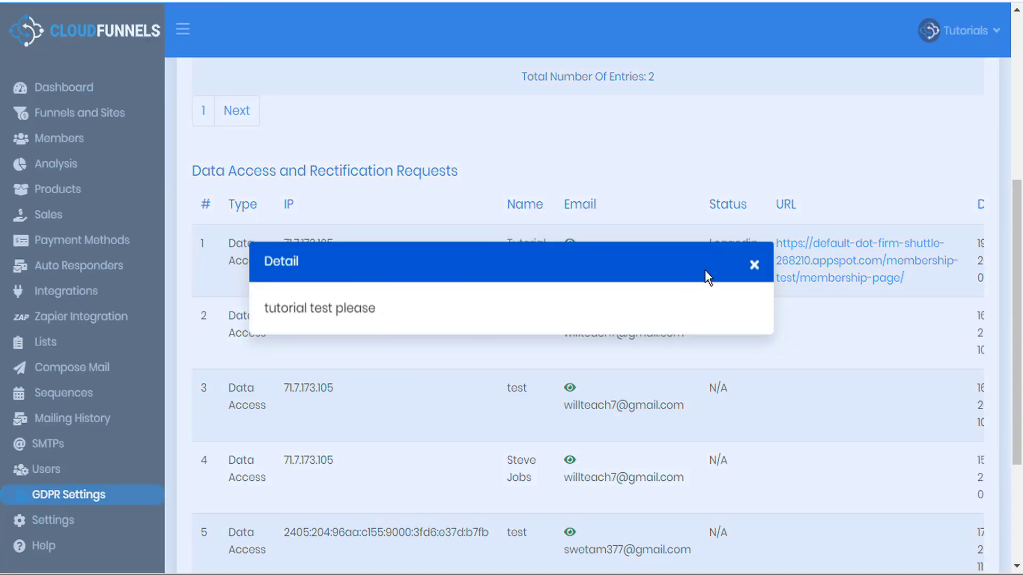
pyautogui.click(754, 264)
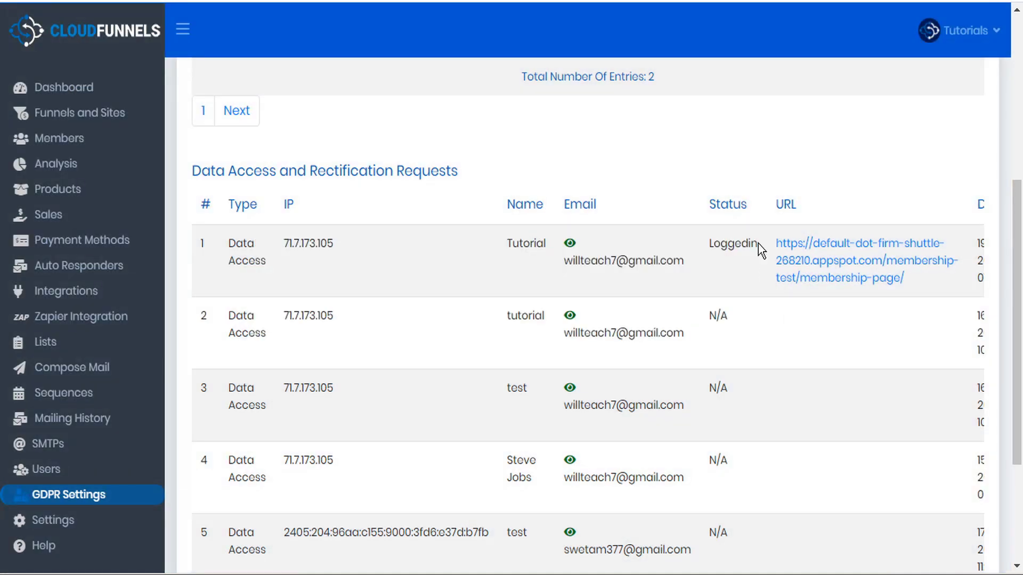
pyautogui.doubleClick(734, 247)
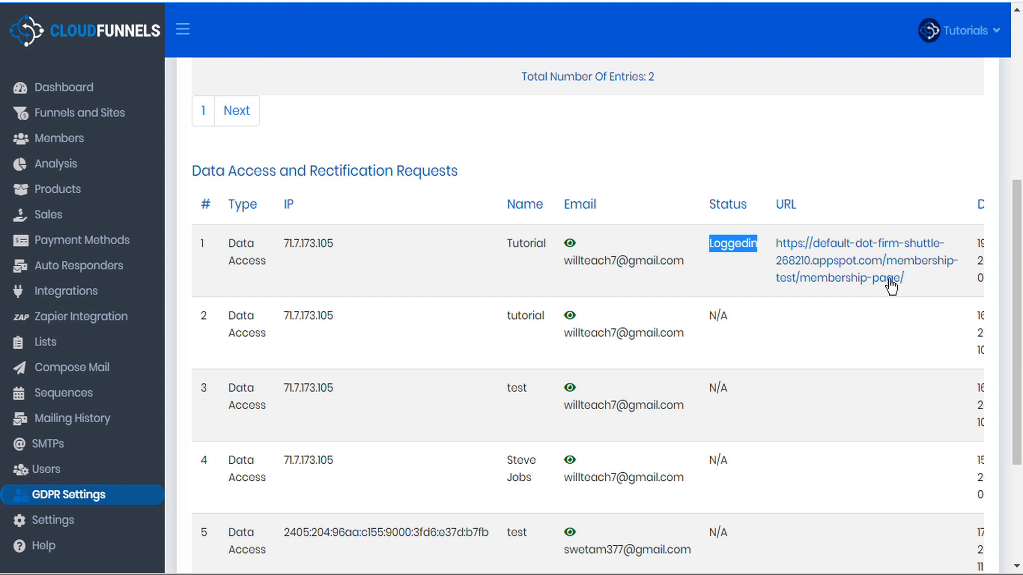
pyautogui.hscroll(3, 866, 288)
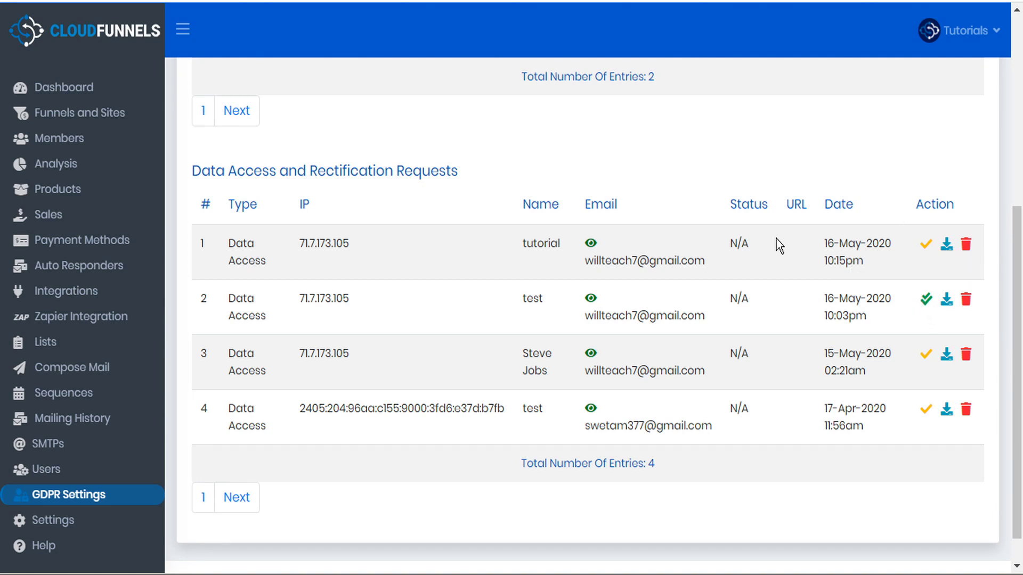
# Mark the tutorial user's first Data Access request as processed.
pyautogui.click(927, 246)
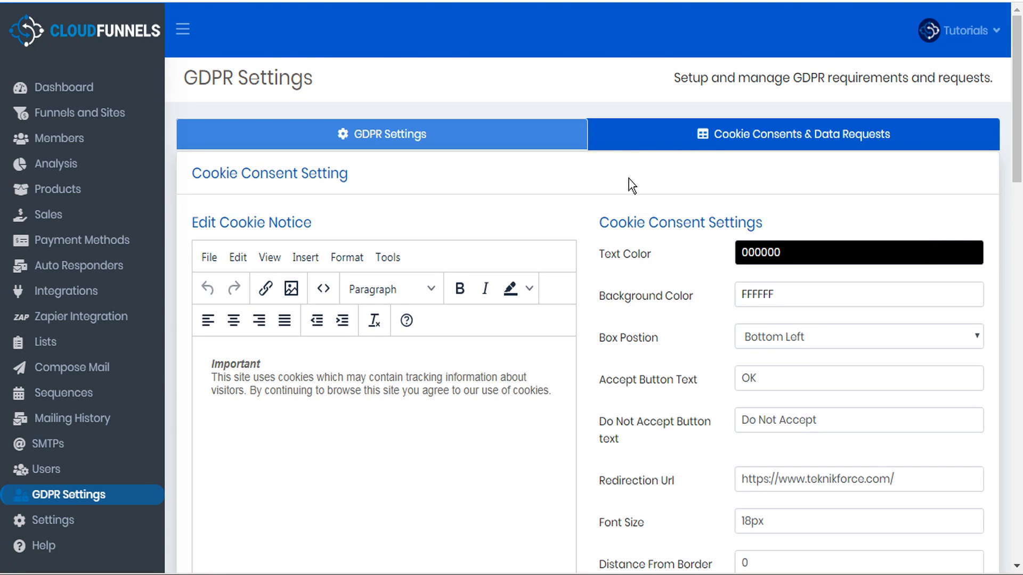
# Check the SMTP list and keep test-smtp2 as the Default SMTP in Settings.
pyautogui.click(62, 453)
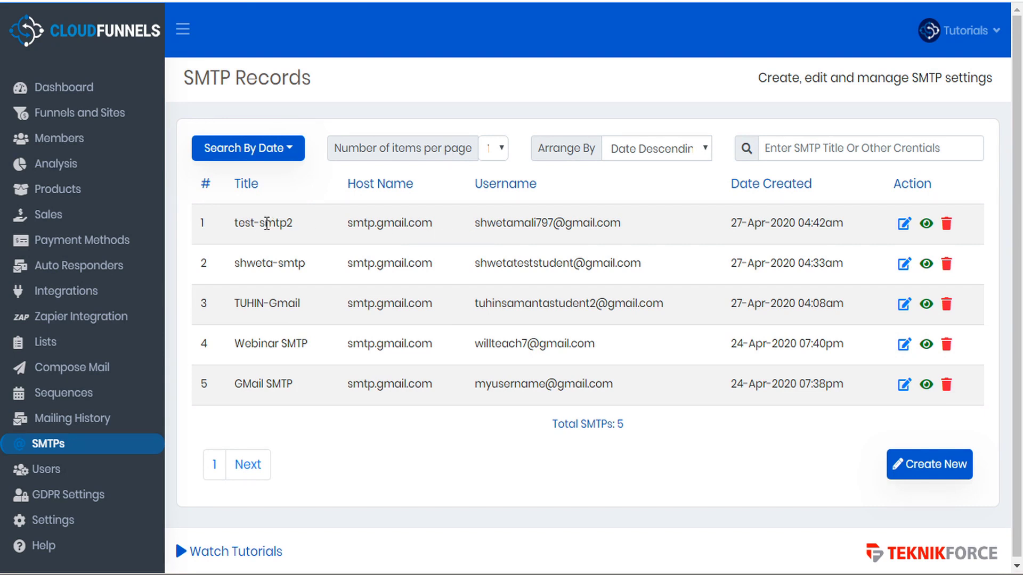
pyautogui.click(61, 528)
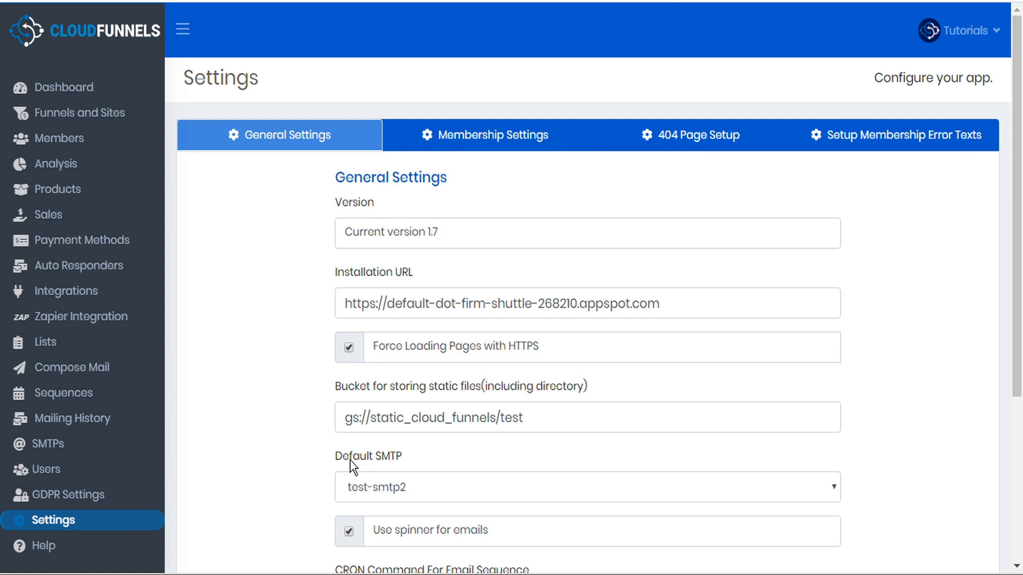
pyautogui.click(424, 485)
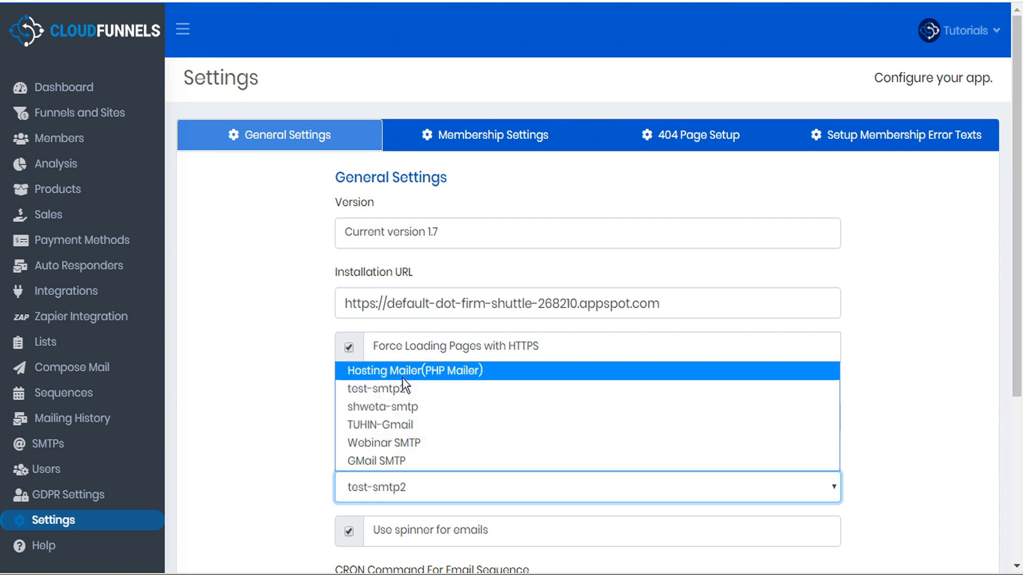
pyautogui.click(391, 391)
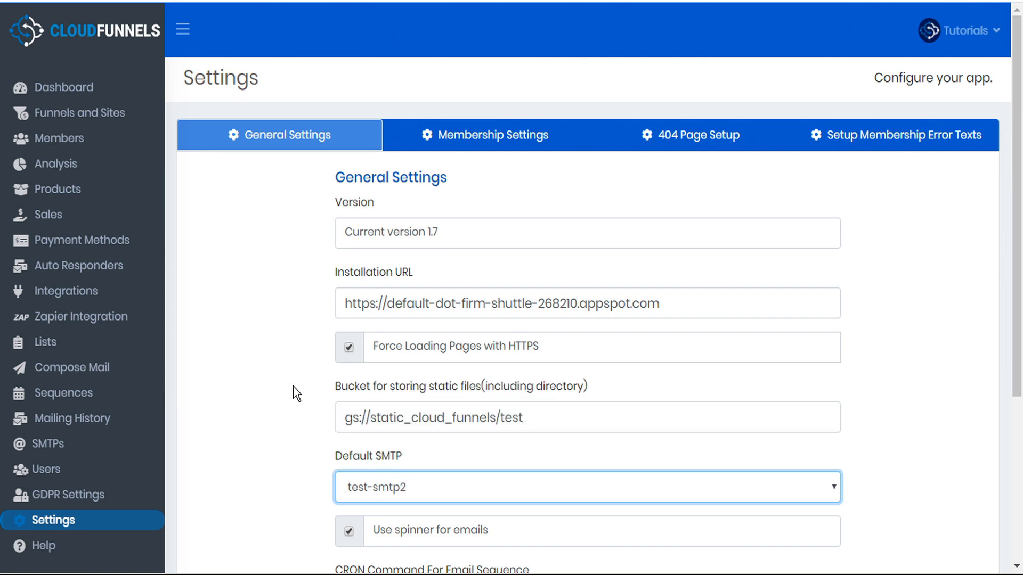
# Return to the GDPR cookie consent and data request records.
pyautogui.click(100, 498)
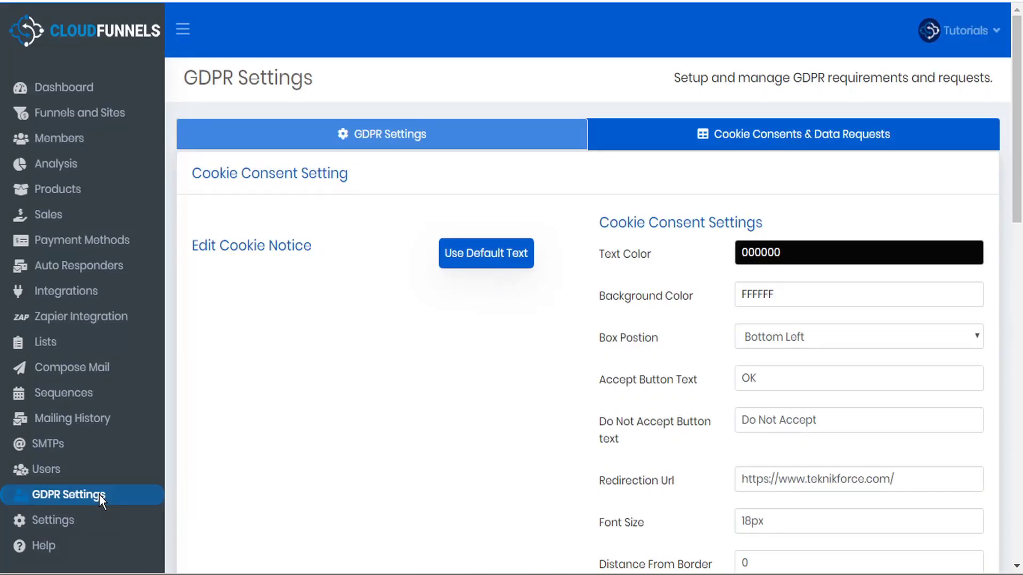
pyautogui.click(827, 140)
pyautogui.scroll(-1, 752, 294)
pyautogui.scroll(-2, 753, 294)
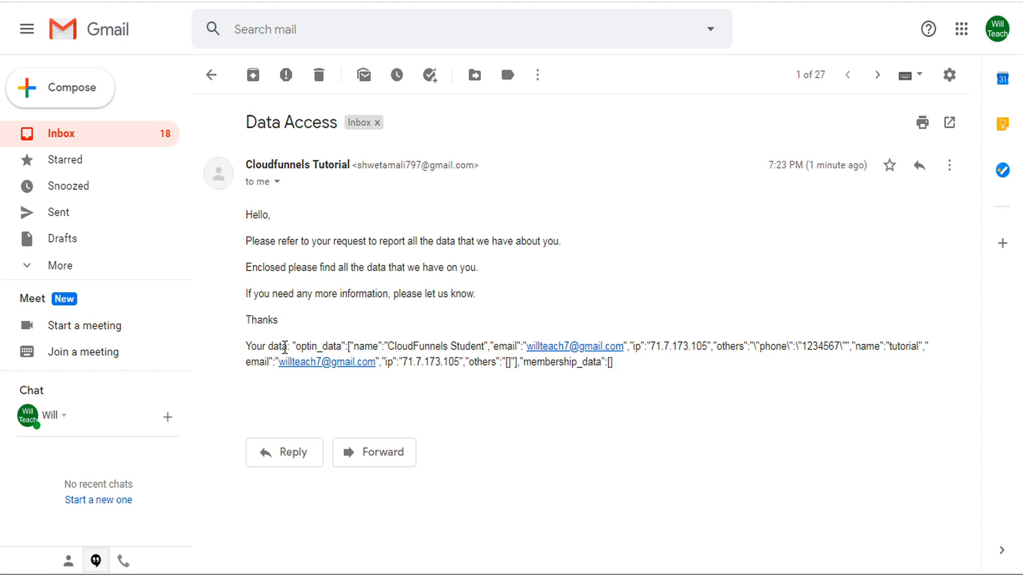
# Compare the emailed data with the 'Your data: {gdpr_data}' line in the Data Access Email Body.
pyautogui.moveTo(626, 369); pyautogui.dragTo(293, 343)
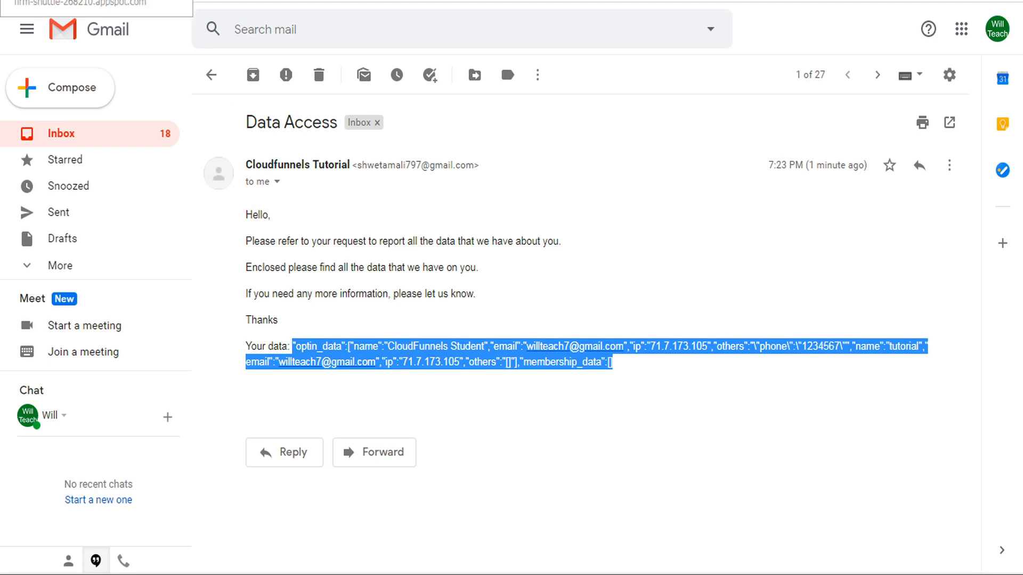
pyautogui.hotkey('ctrl', 'Tab')
pyautogui.scroll(3, 441, 187)
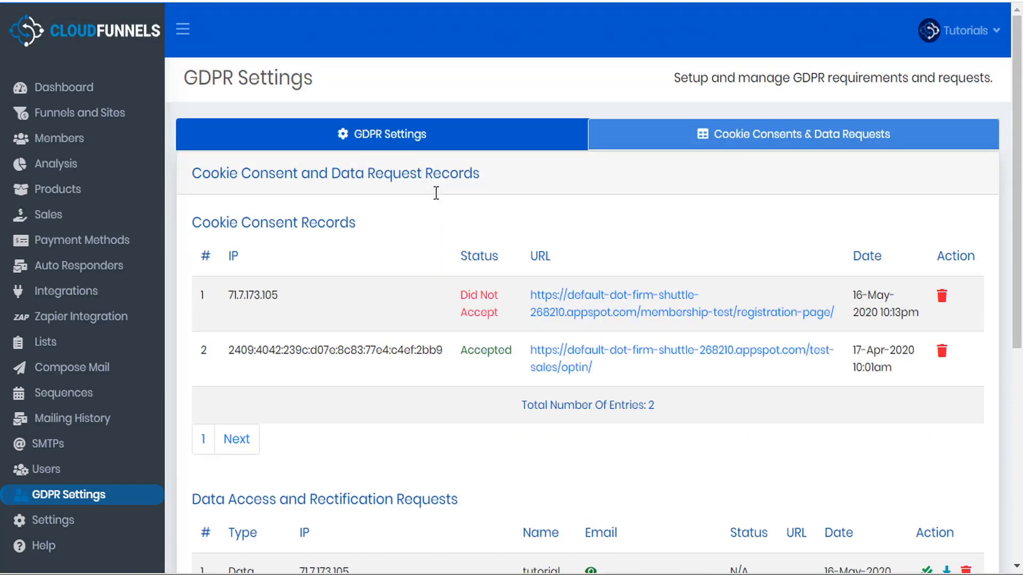
pyautogui.click(411, 133)
pyautogui.scroll(-15, 564, 279)
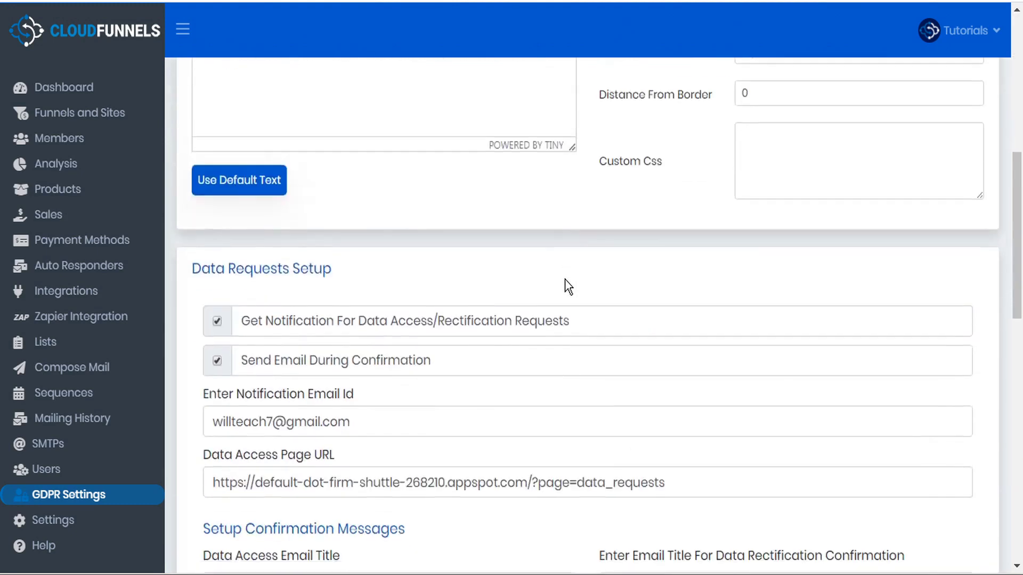
pyautogui.scroll(-1, 569, 287)
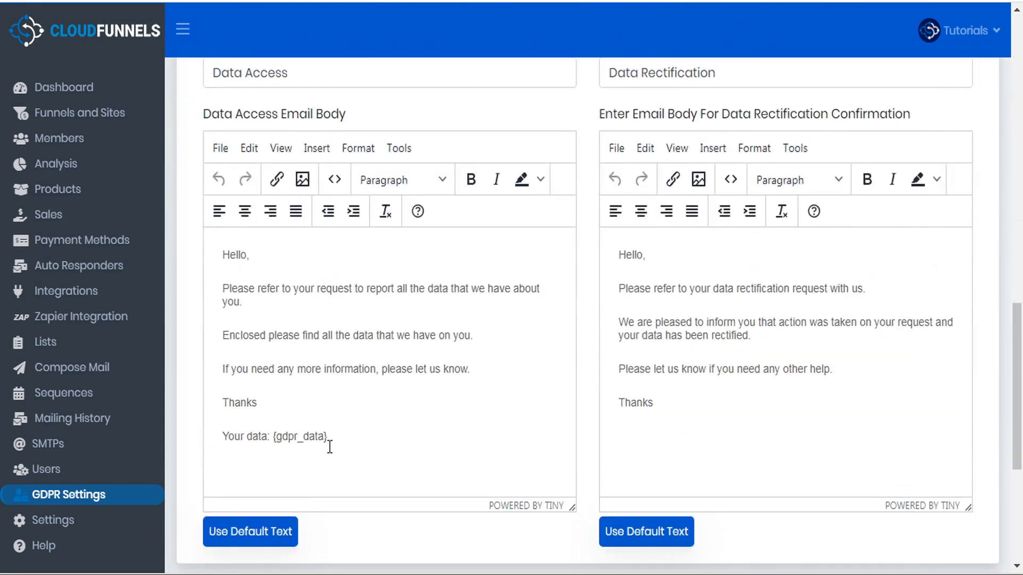
pyautogui.moveTo(332, 443); pyautogui.dragTo(205, 447)
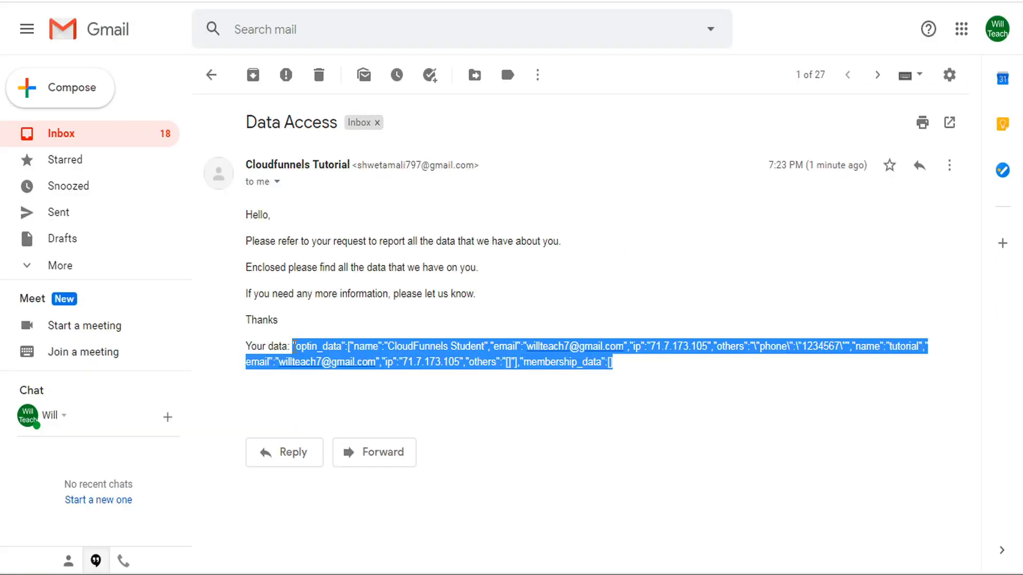
pyautogui.click(612, 362)
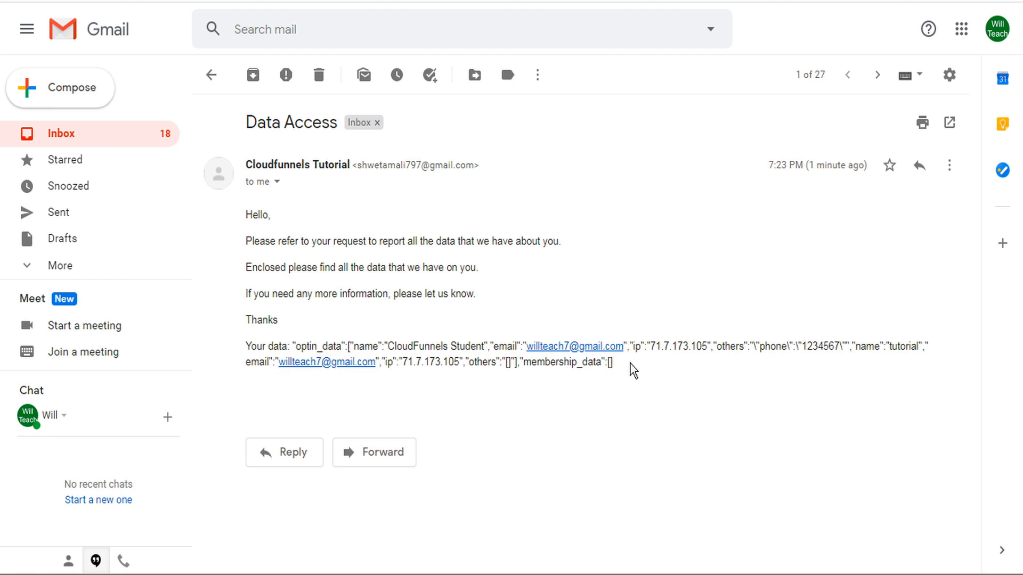
pyautogui.moveTo(614, 364); pyautogui.dragTo(294, 345)
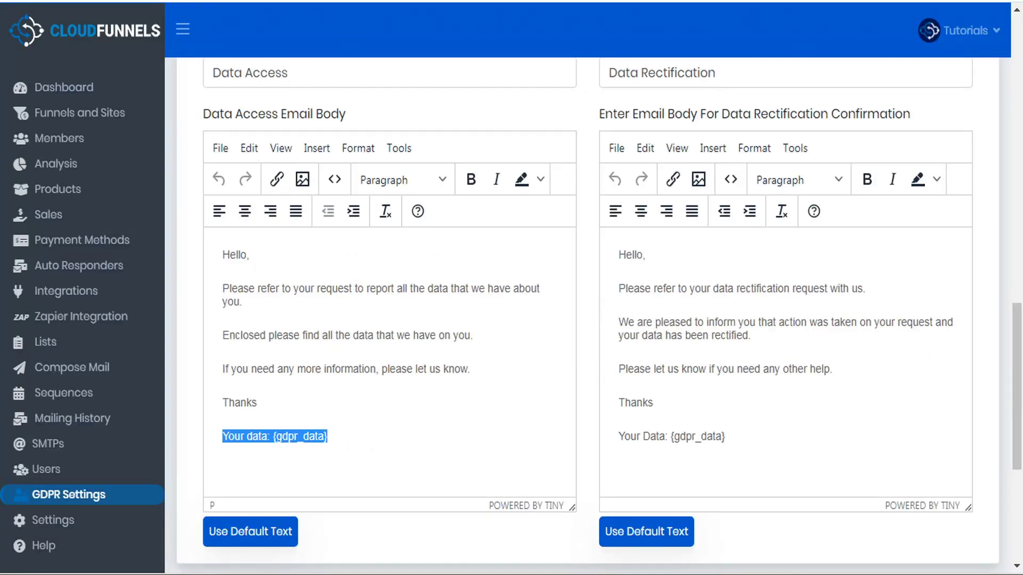
pyautogui.scroll(15, 753, 276)
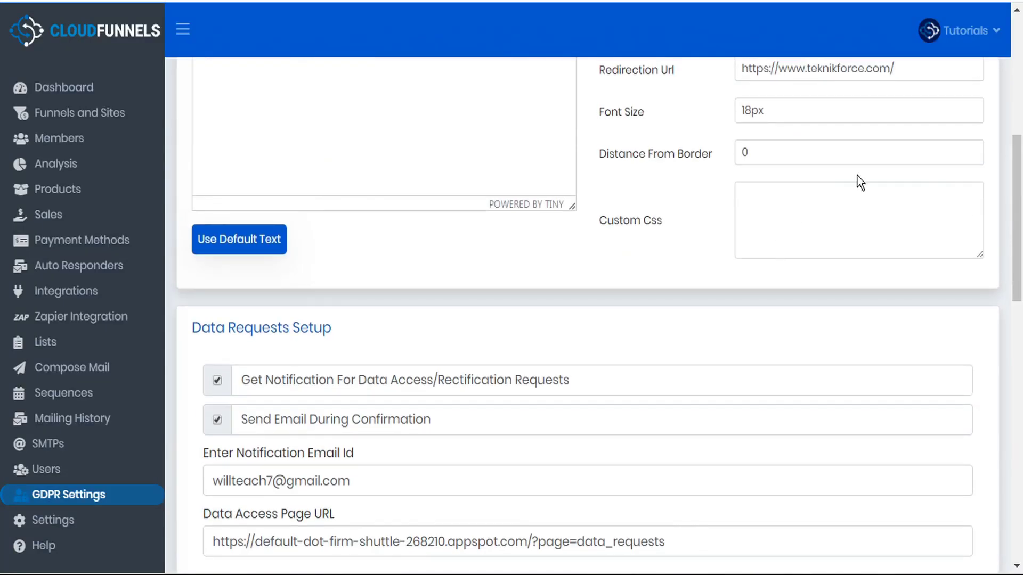
# Download the first request's data as data-access.html and review the file.
pyautogui.click(878, 132)
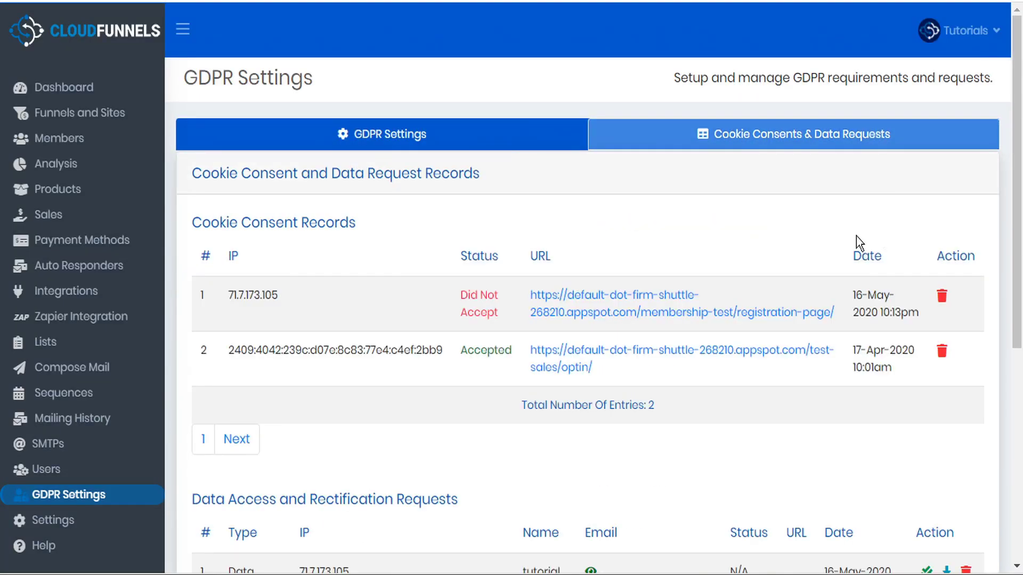
pyautogui.scroll(-8, 871, 238)
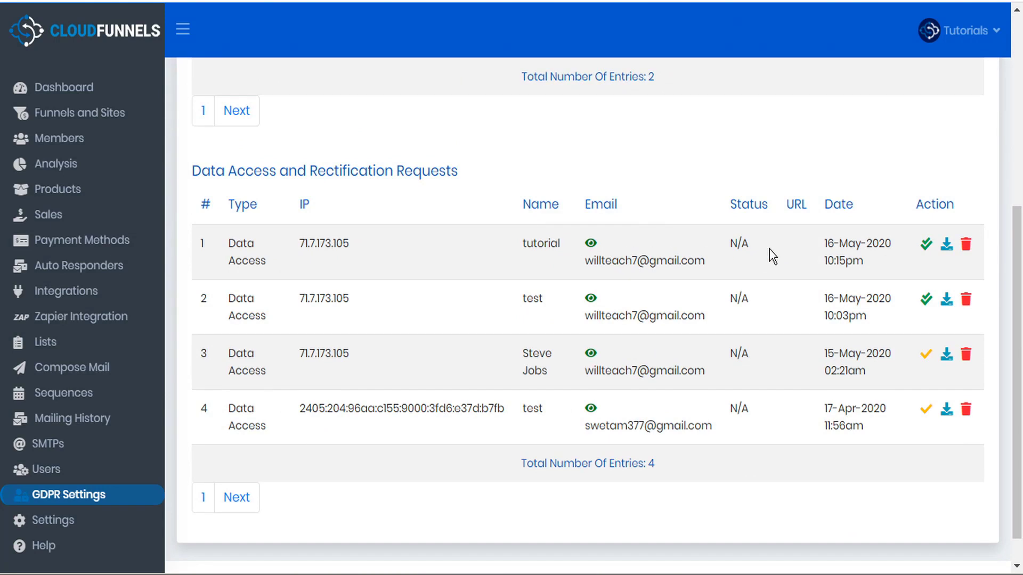
pyautogui.click(946, 246)
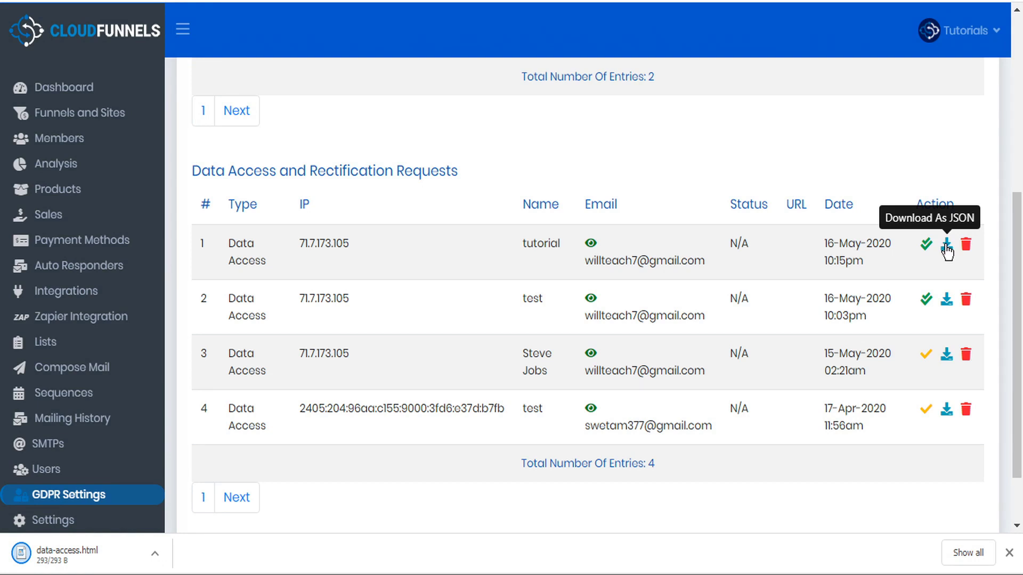
pyautogui.click(69, 554)
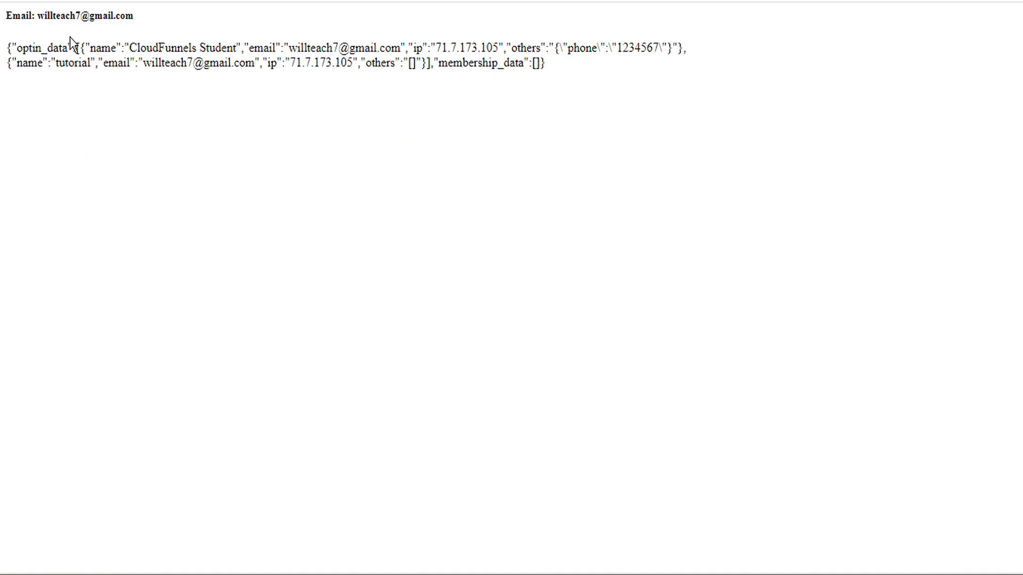
pyautogui.click(24, 22)
pyautogui.scroll(5, 712, 283)
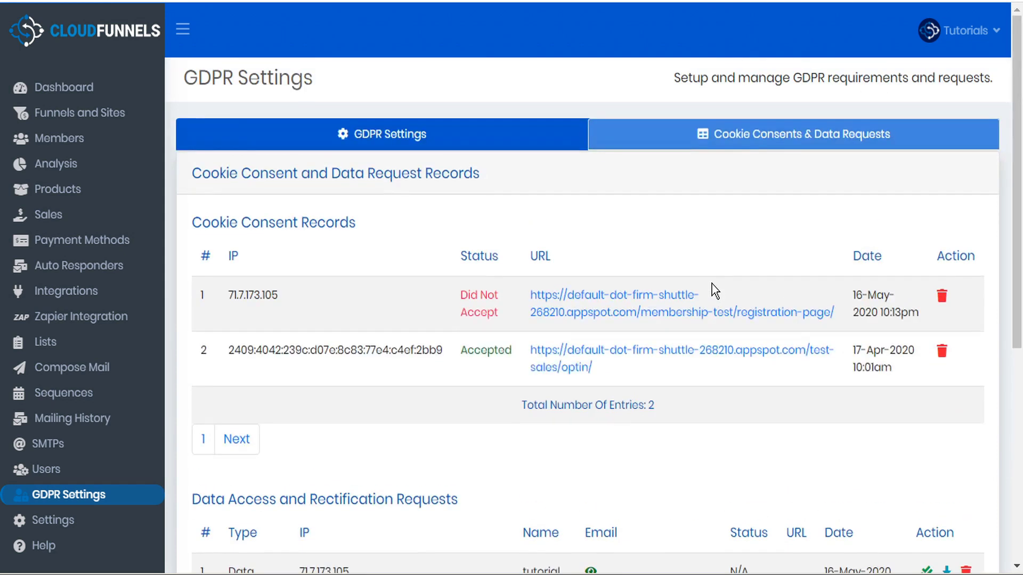
# Read the Terms and Conditions note in GDPR Settings, then go to Funnels and Sites.
pyautogui.click(433, 138)
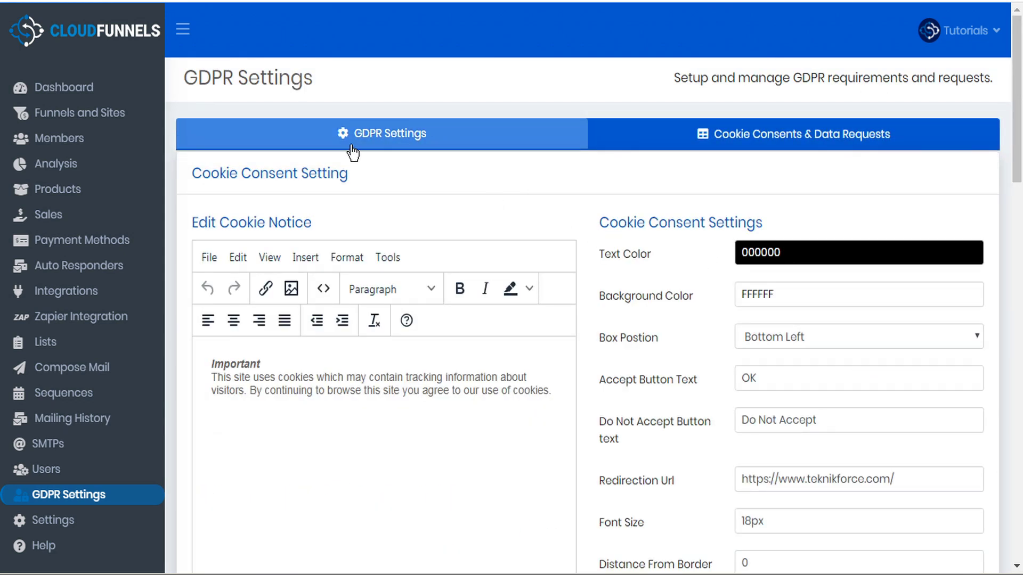
pyautogui.scroll(-20, 586, 224)
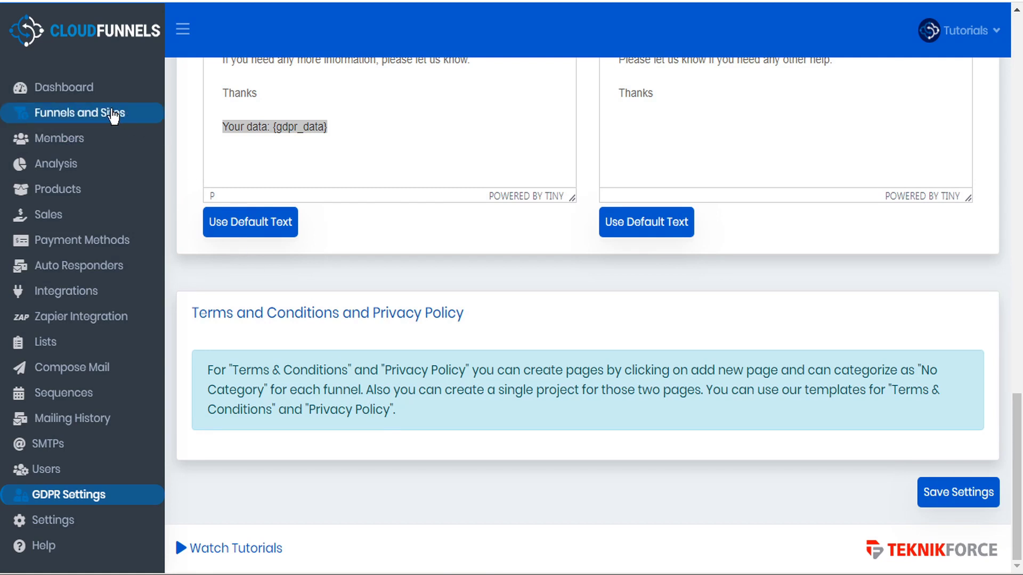
pyautogui.click(114, 114)
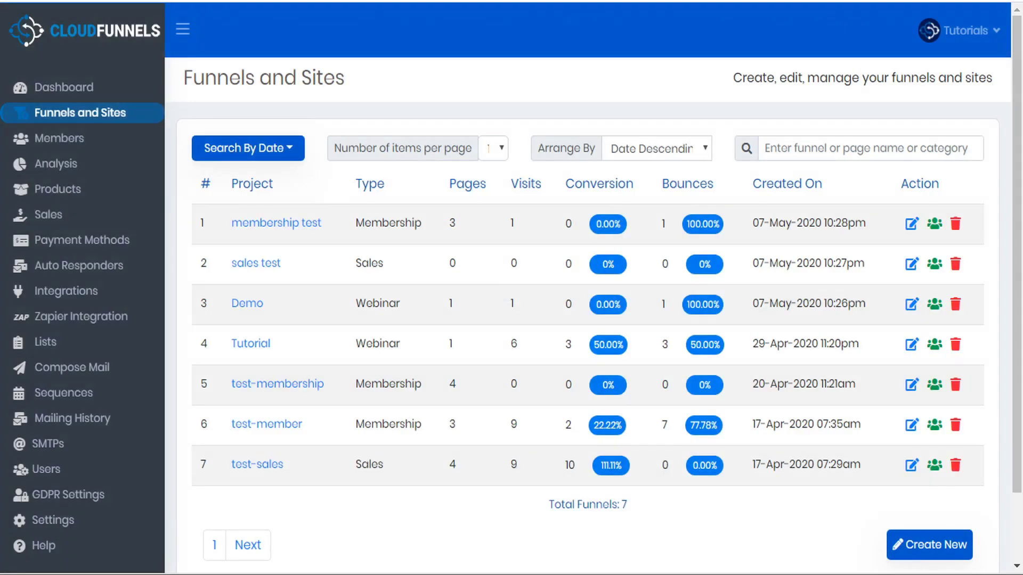
# In the membership test funnel, add a page labelled 'Privacy' and bring up its page settings.
pyautogui.click(912, 226)
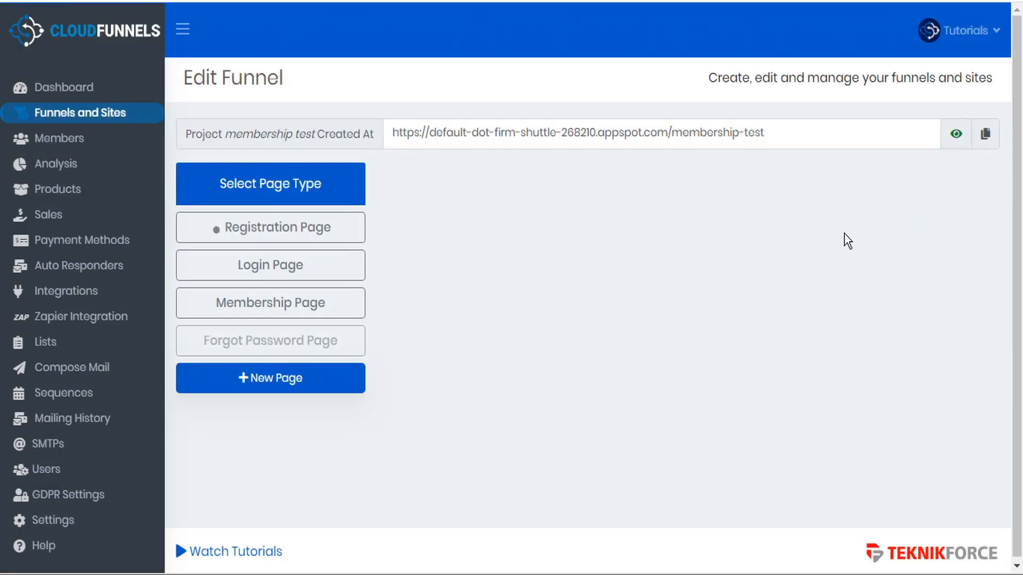
pyautogui.click(266, 222)
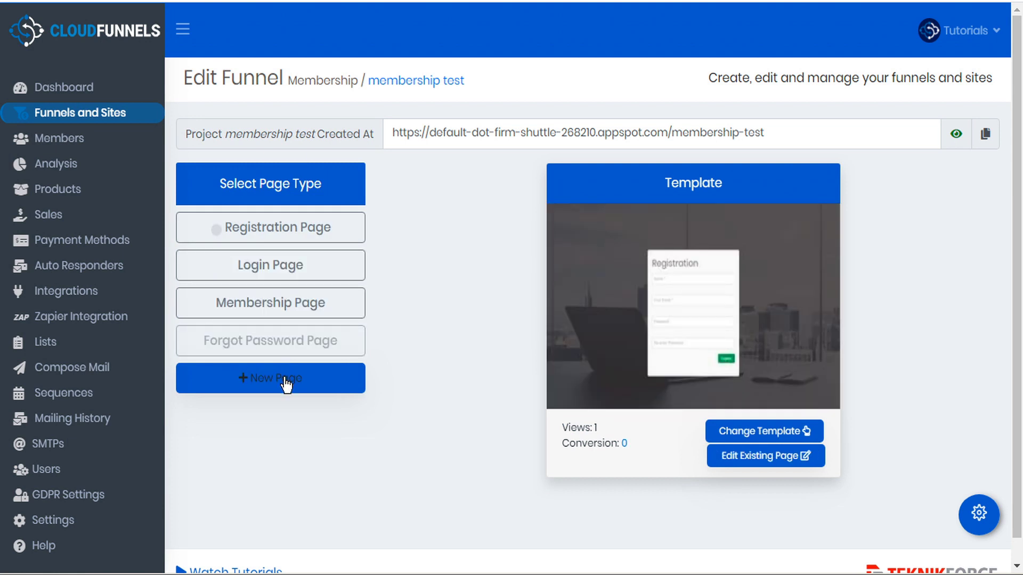
pyautogui.click(287, 383)
pyautogui.click(285, 378)
pyautogui.write('Privacy')
pyautogui.click(348, 379)
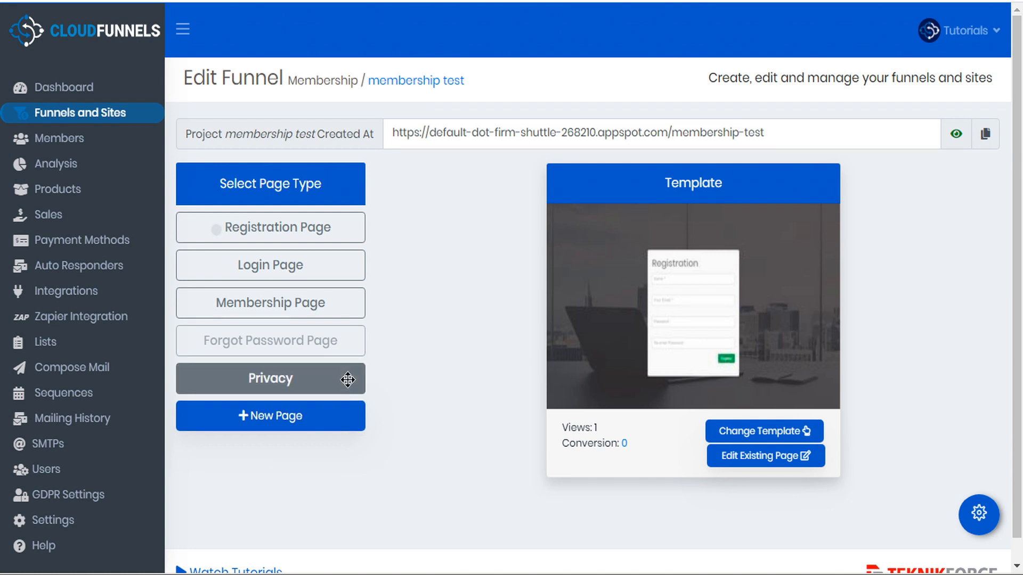
pyautogui.click(274, 379)
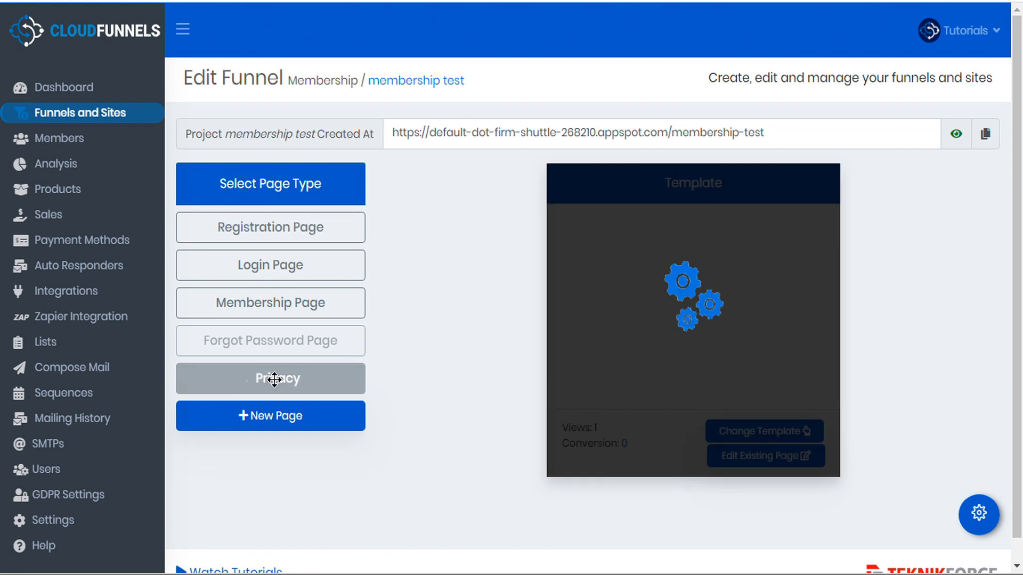
pyautogui.click(980, 515)
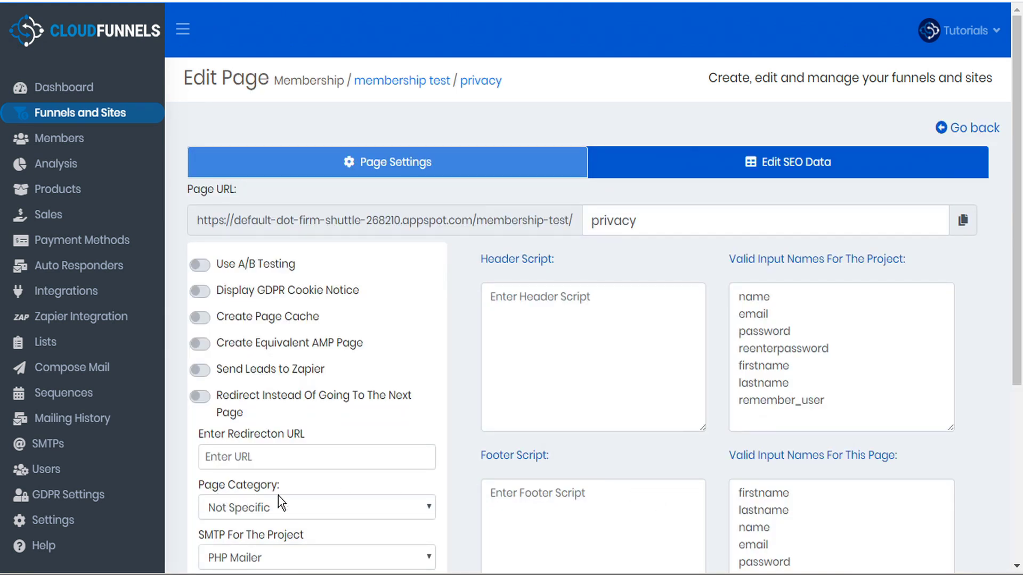
# Set the Privacy page's category to Privacy Policy, save, and return to the page list.
pyautogui.click(283, 511)
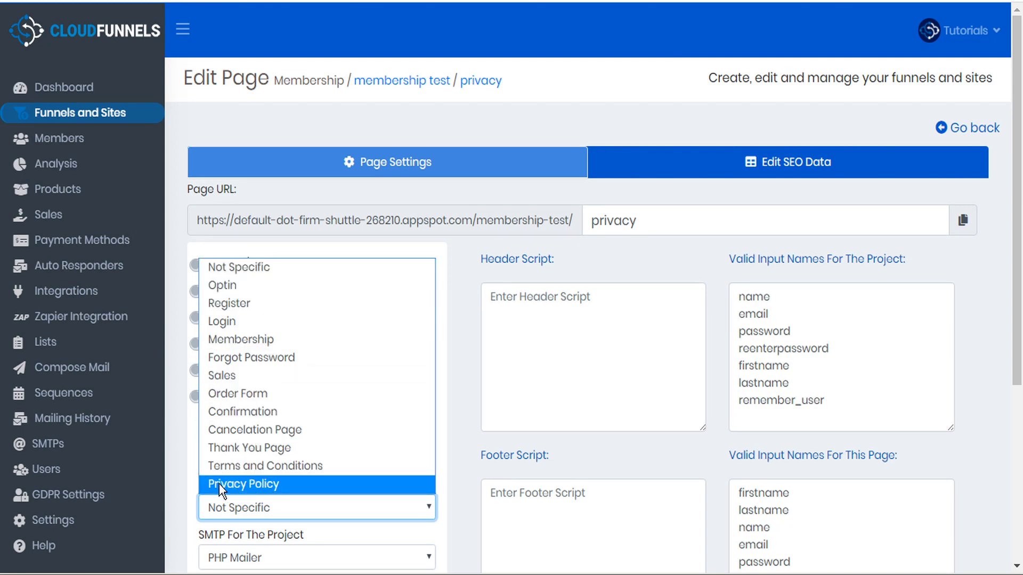
pyautogui.click(261, 484)
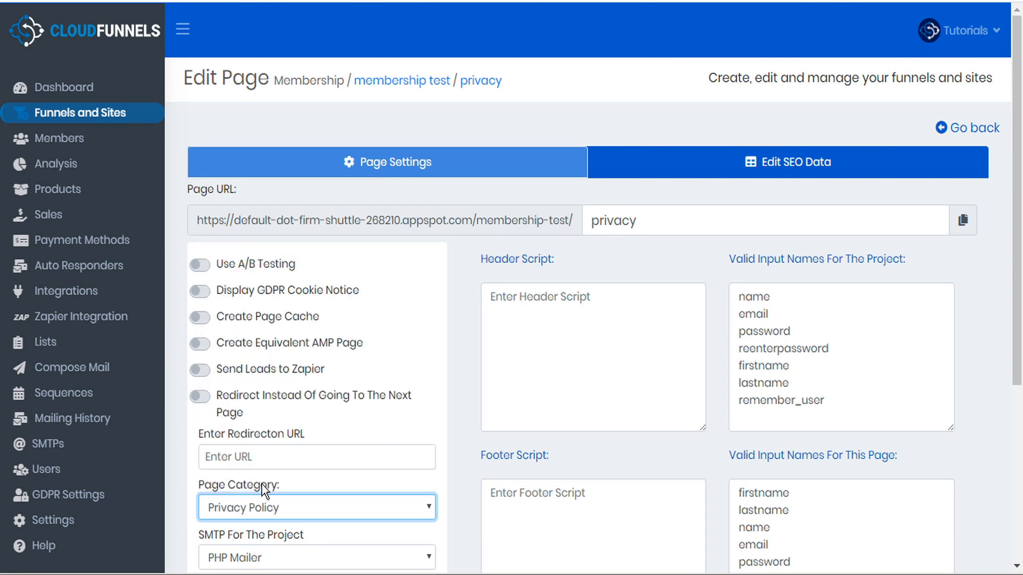
pyautogui.scroll(-5, 491, 487)
pyautogui.click(231, 495)
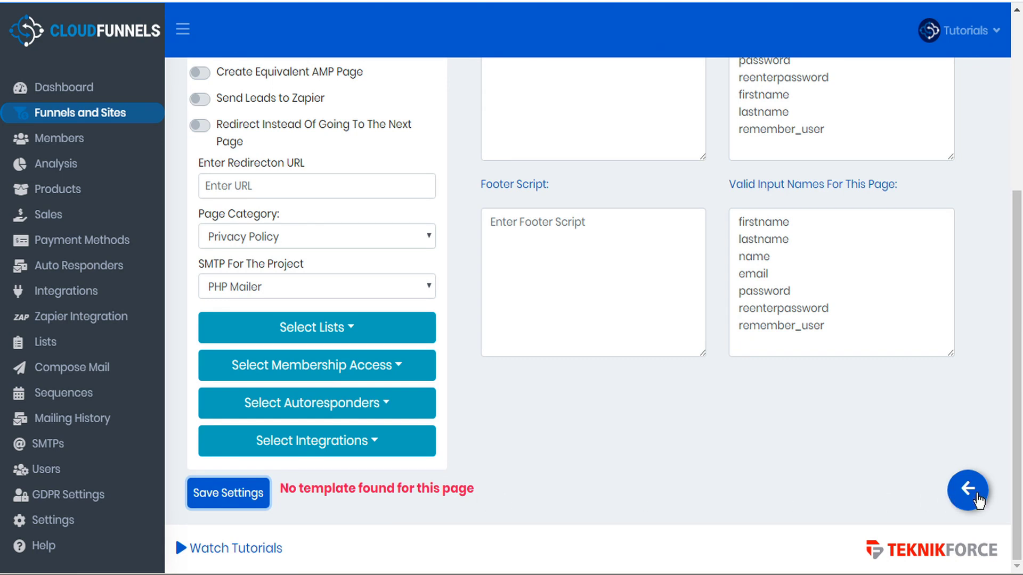
pyautogui.click(979, 499)
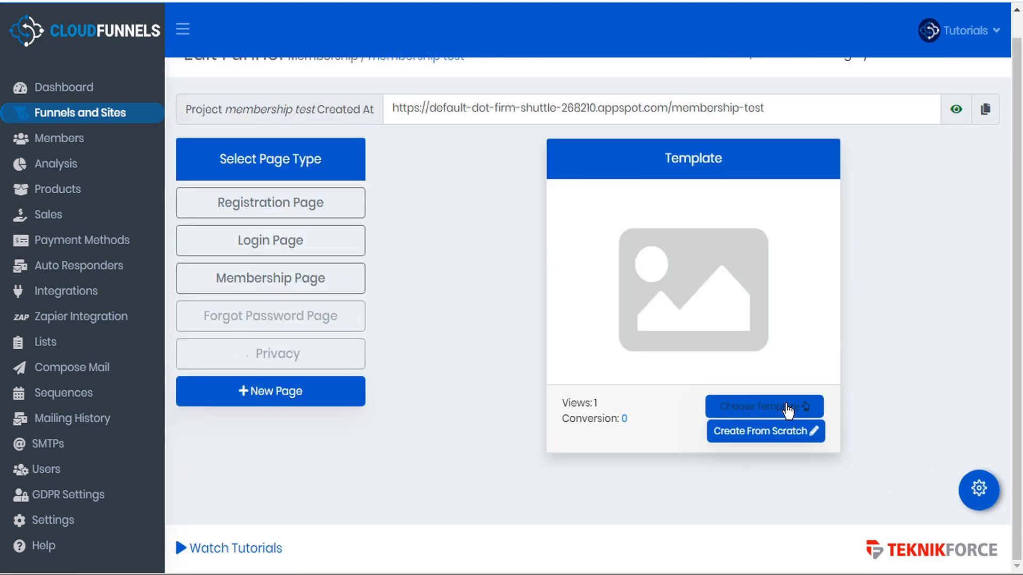
# Preview the Privacy Policy template in full and apply it to the Privacy page.
pyautogui.click(788, 409)
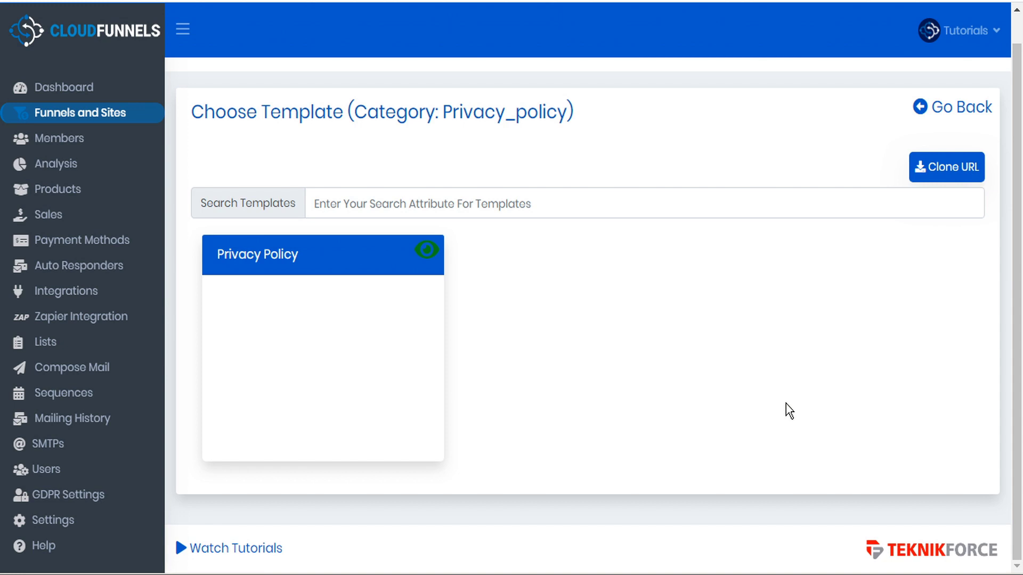
pyautogui.moveTo(241, 249)
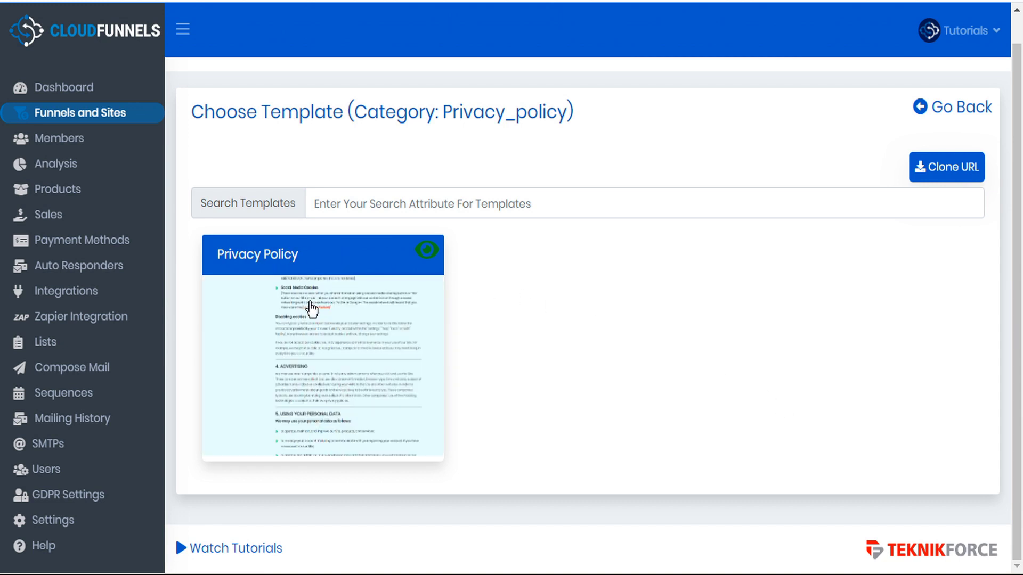
pyautogui.moveTo(333, 283)
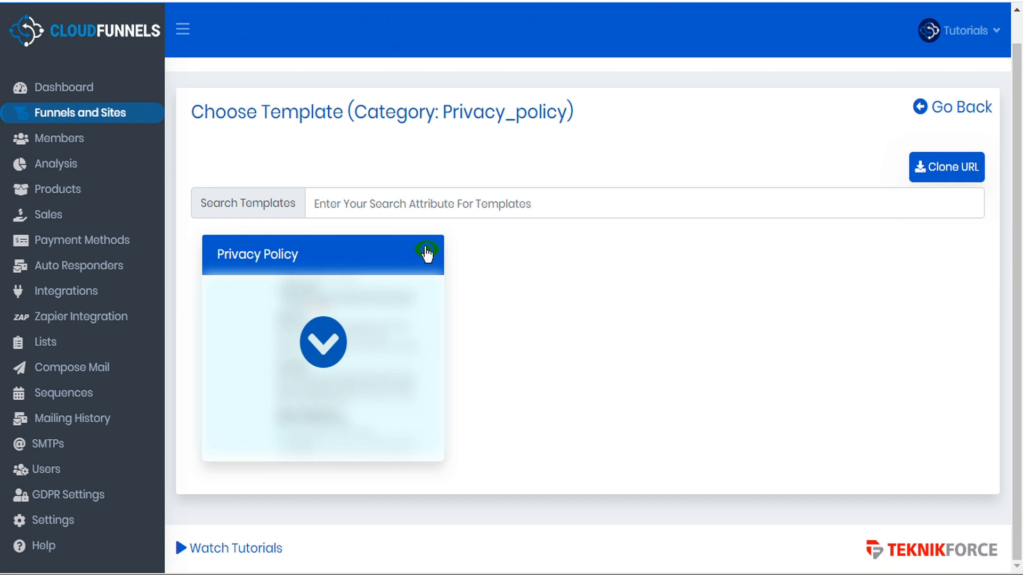
pyautogui.click(427, 249)
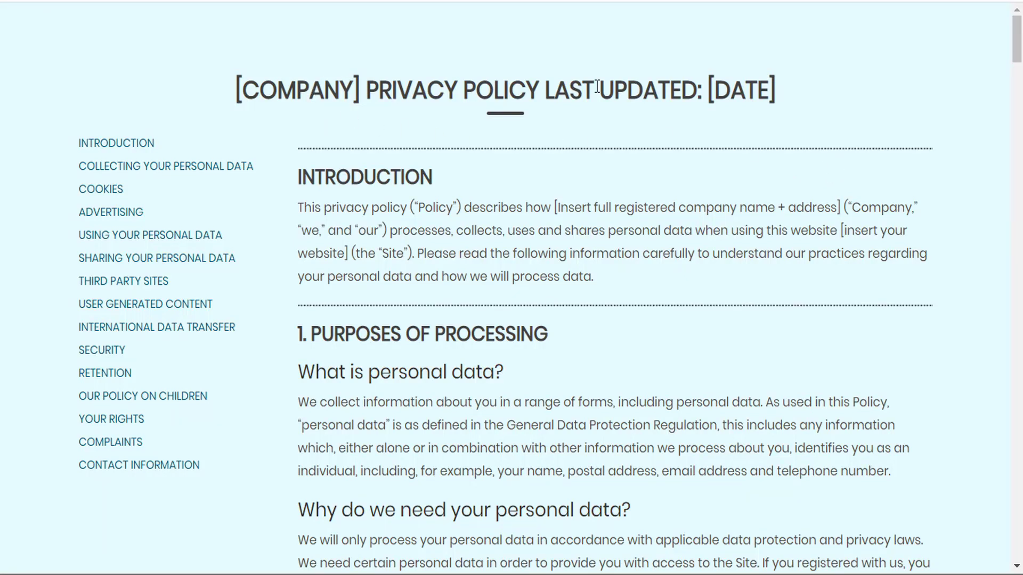
pyautogui.scroll(-15, 774, 254)
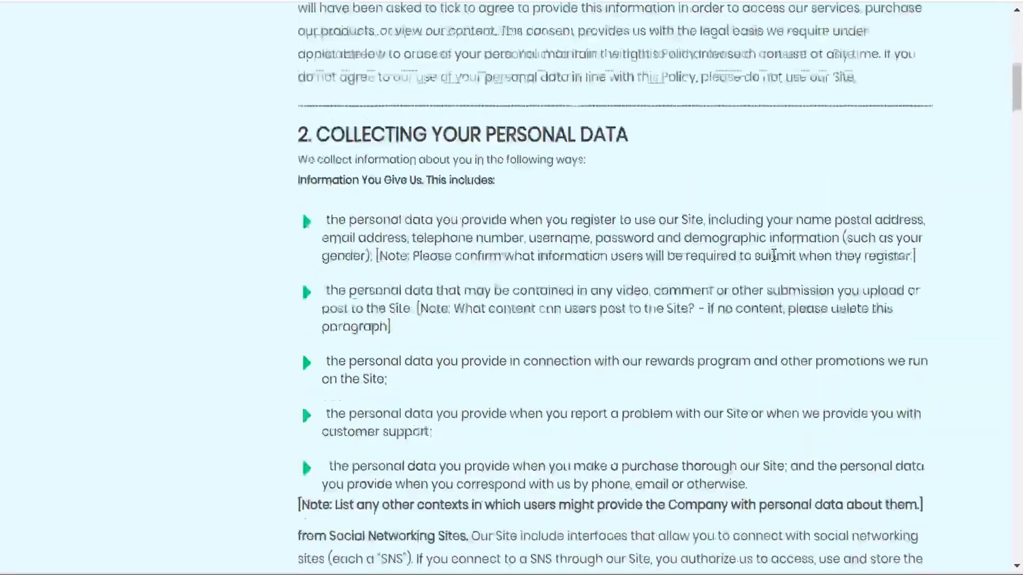
pyautogui.scroll(-20, 774, 254)
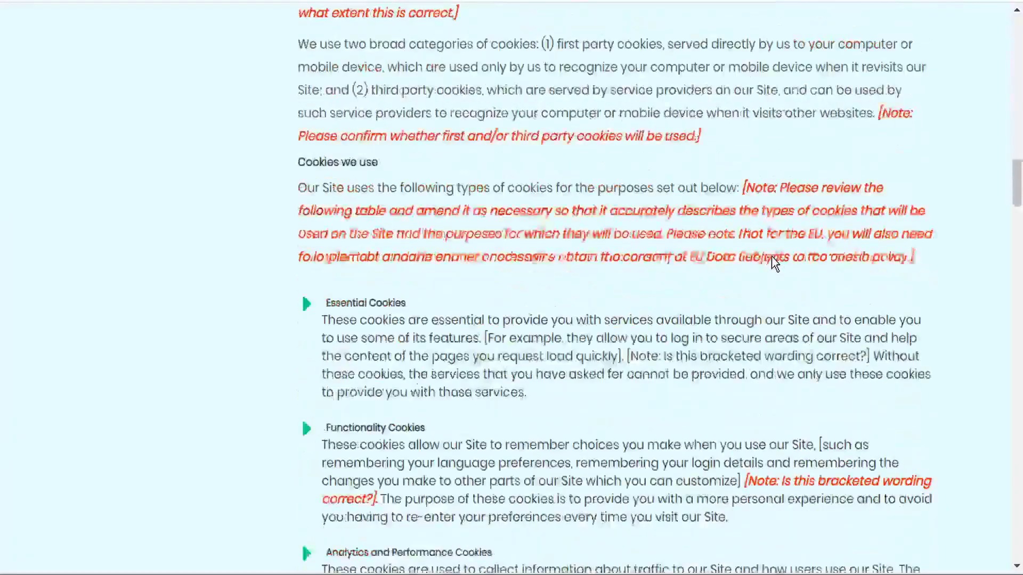
pyautogui.scroll(-20, 771, 257)
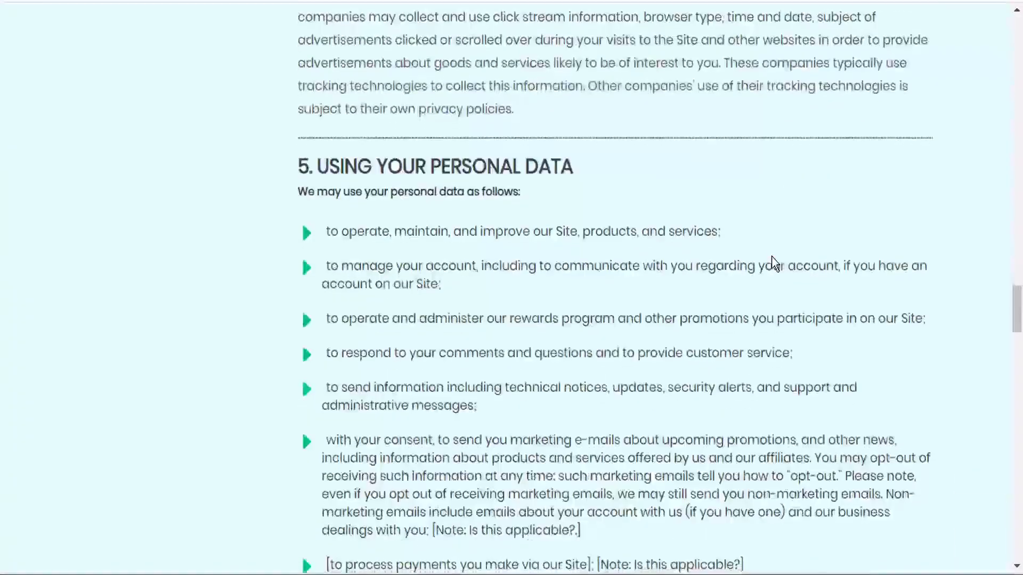
pyautogui.scroll(-10, 771, 257)
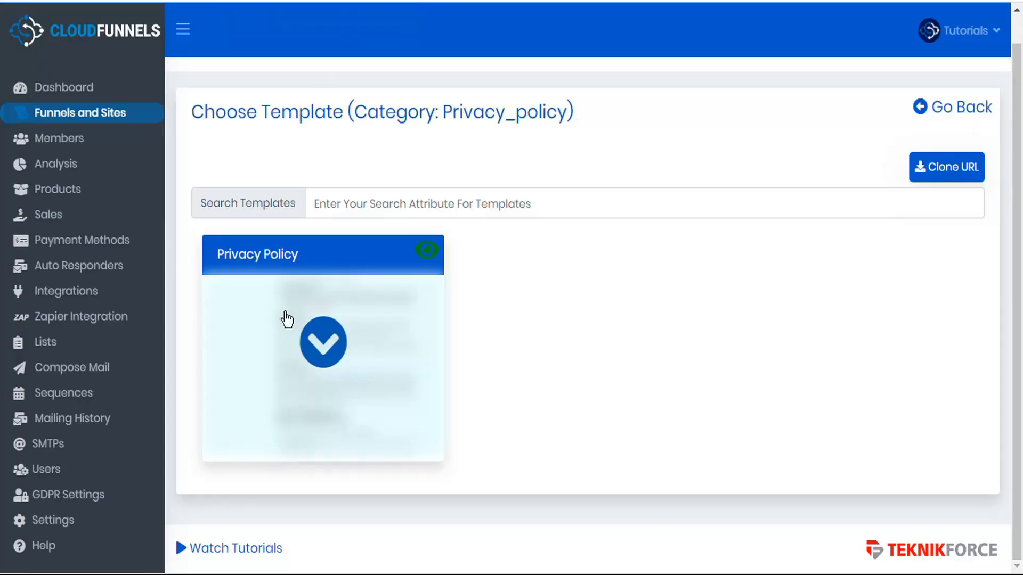
pyautogui.click(323, 344)
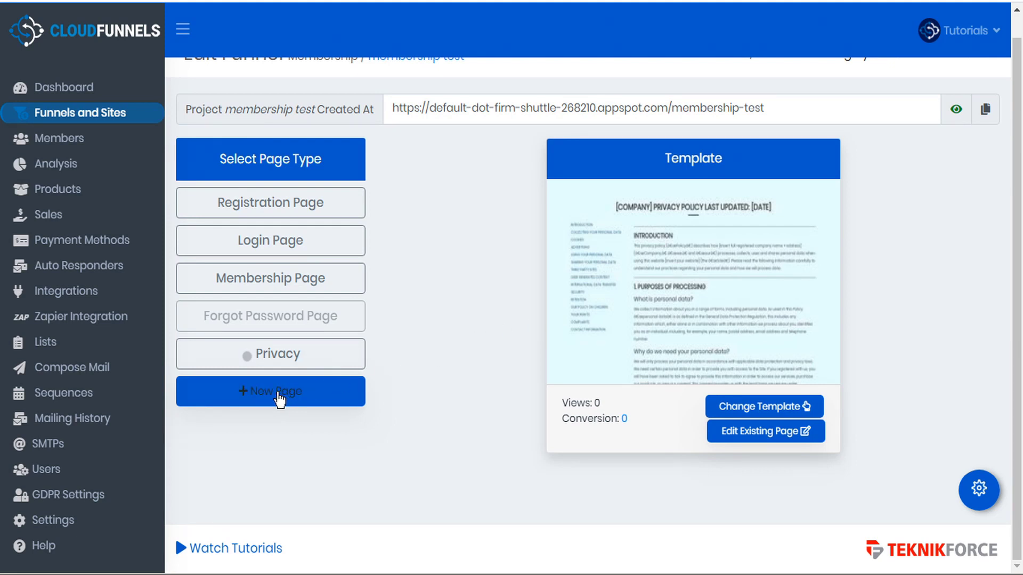
# Add another funnel page labelled 'T&C'.
pyautogui.click(279, 398)
pyautogui.click(245, 391)
pyautogui.write('T&V')
pyautogui.press('BackSpace')
pyautogui.write('C')
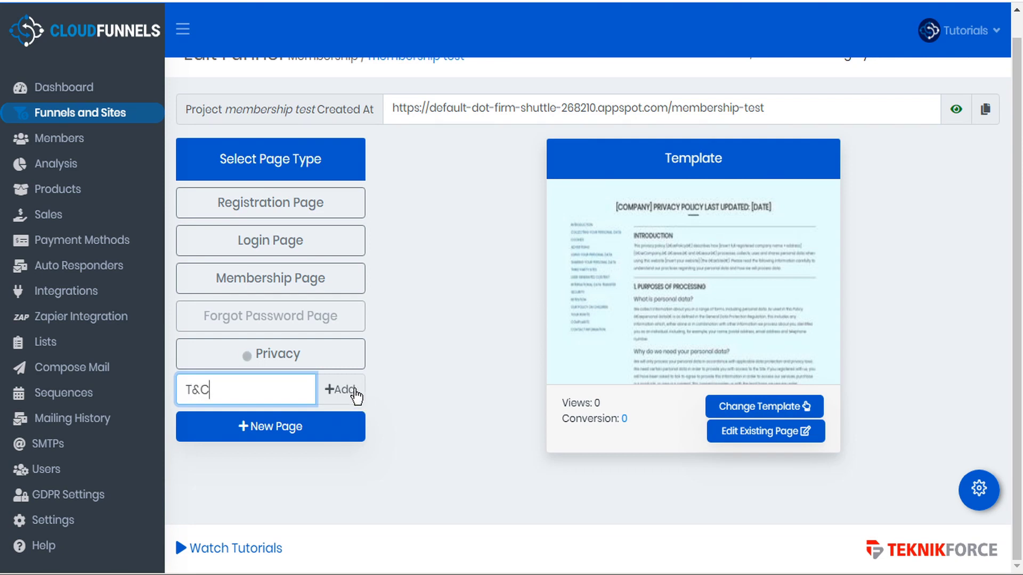
pyautogui.click(346, 391)
# Set the T&C page's category to Terms and Conditions and save its settings.
pyautogui.click(290, 392)
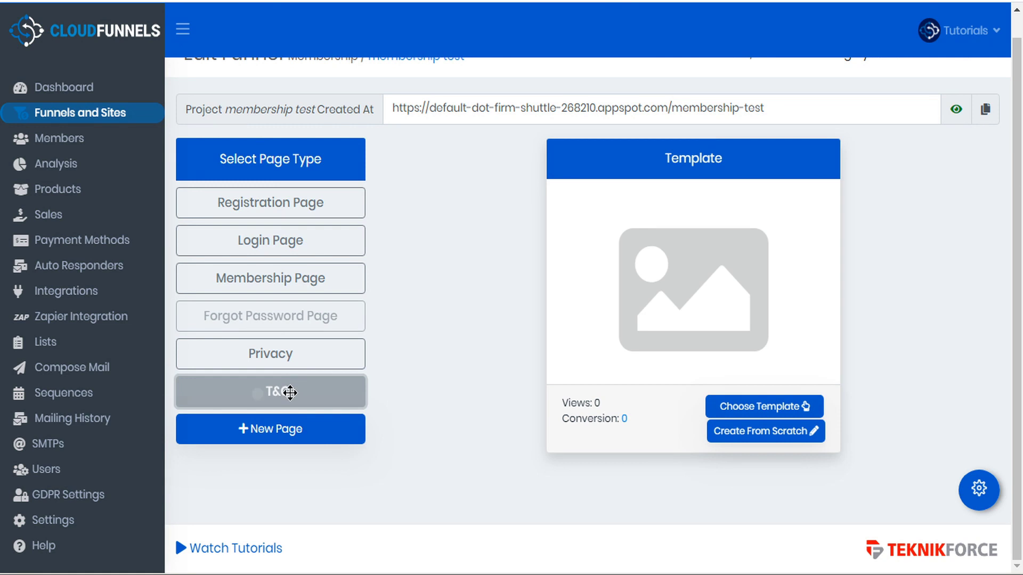
pyautogui.click(980, 490)
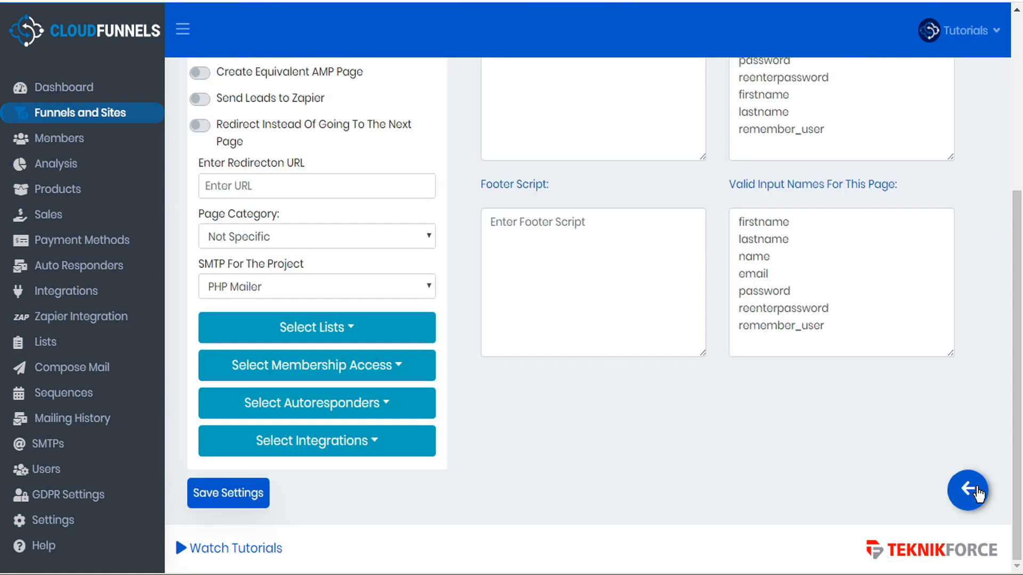
pyautogui.click(358, 233)
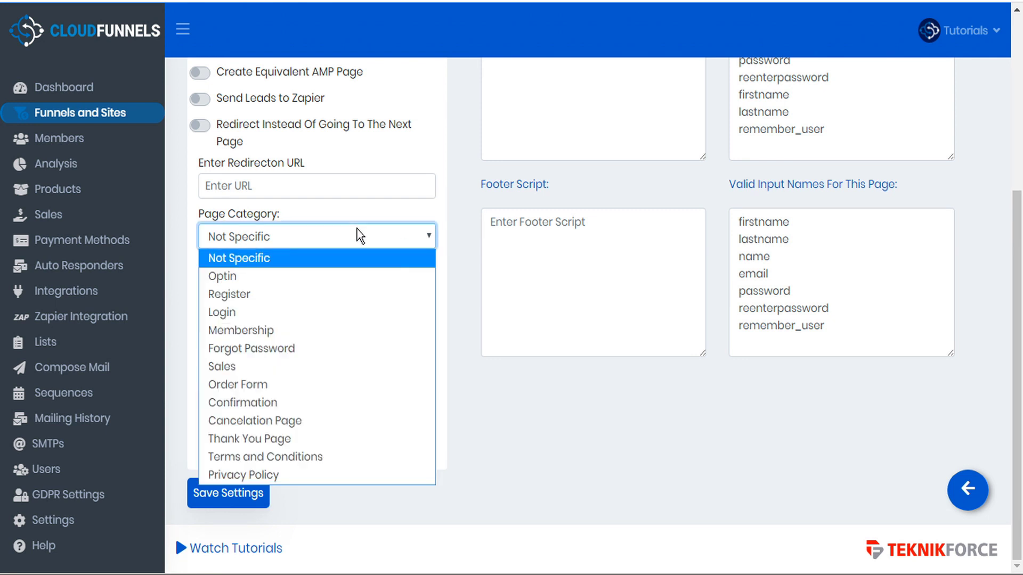
pyautogui.click(324, 456)
pyautogui.click(229, 498)
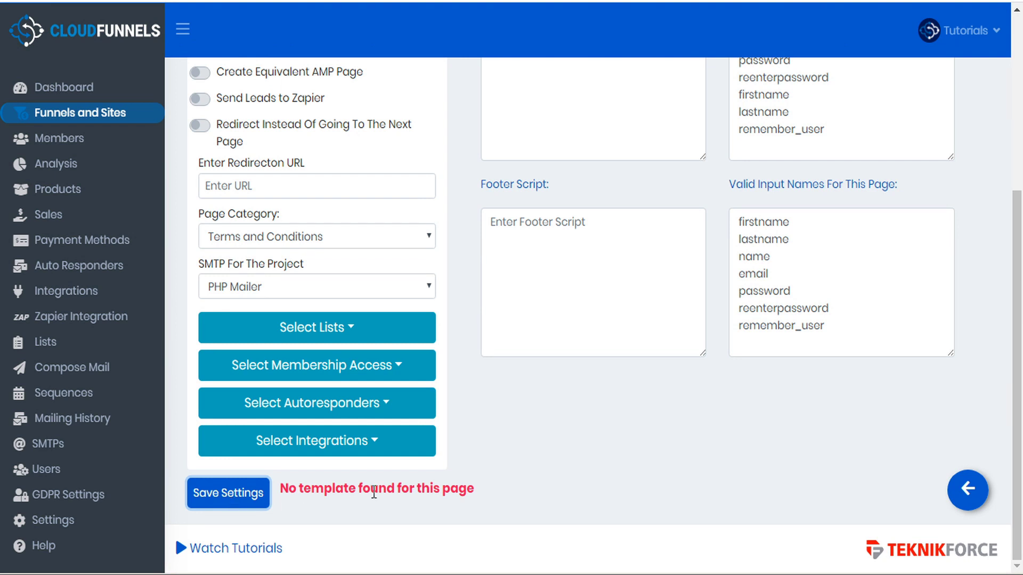
pyautogui.click(969, 490)
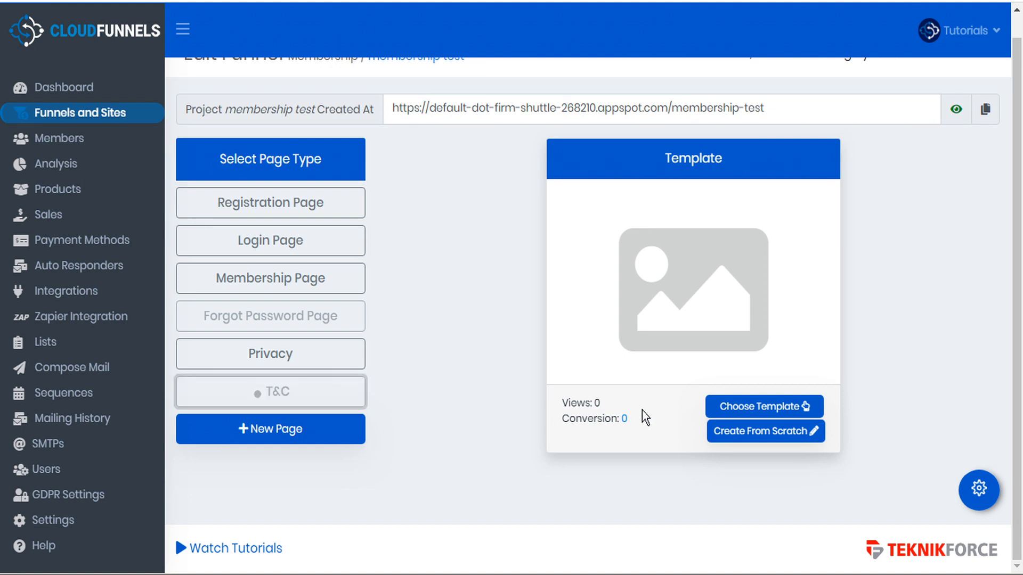
# Browse templates for the T&C page and preview the Terms & Conditions template.
pyautogui.click(780, 410)
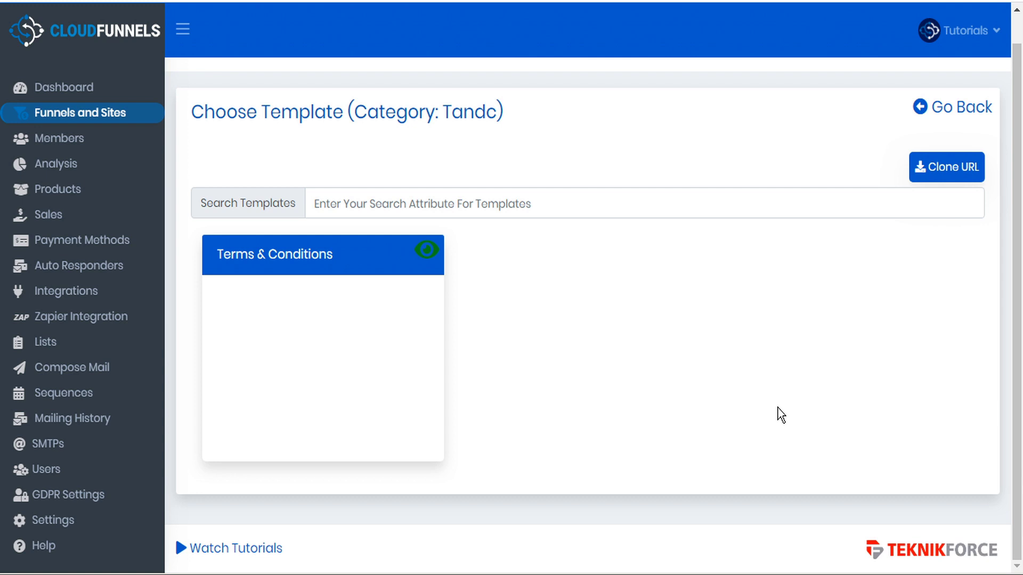
pyautogui.moveTo(303, 256)
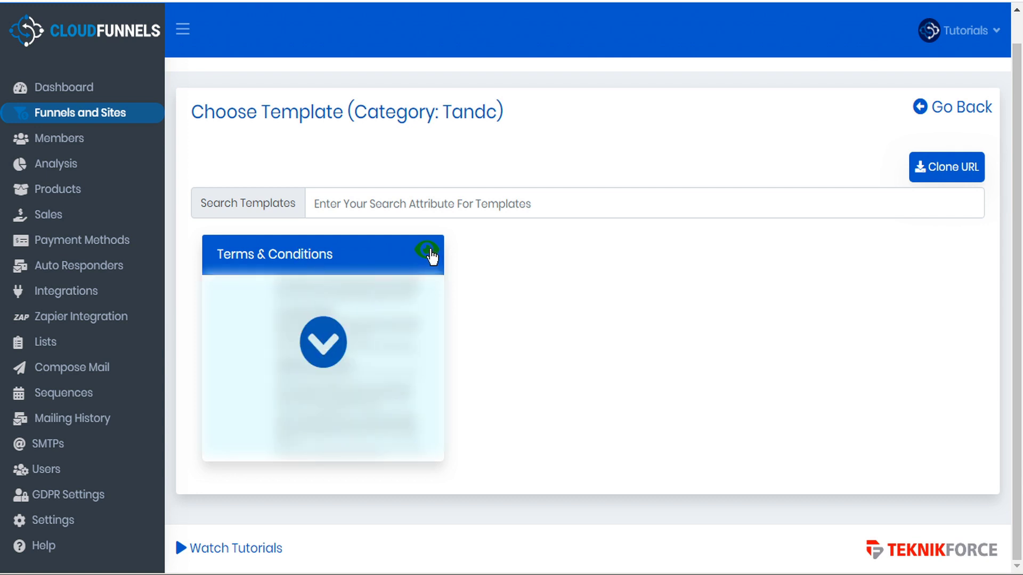
pyautogui.click(430, 253)
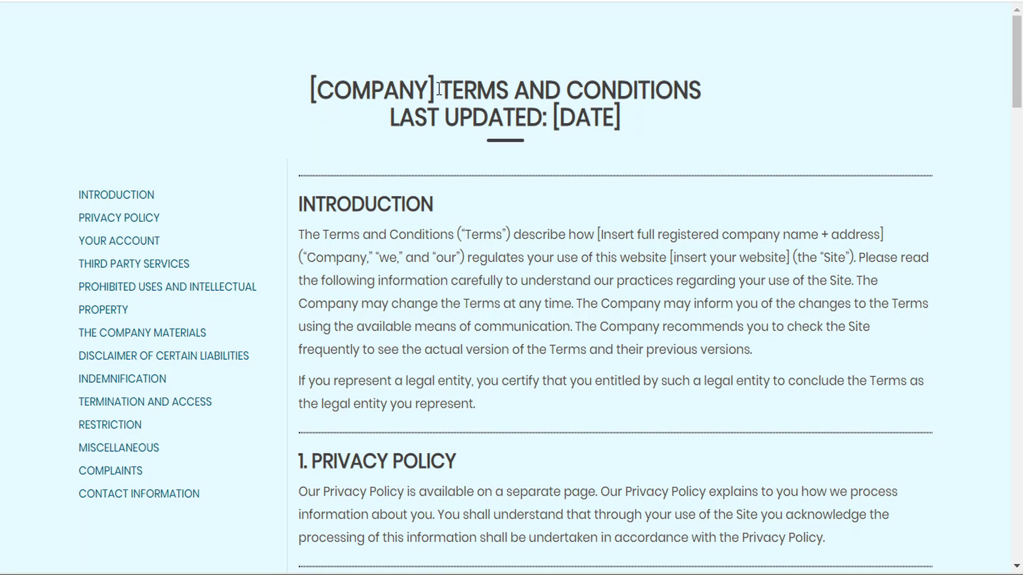
pyautogui.scroll(-14, 594, 204)
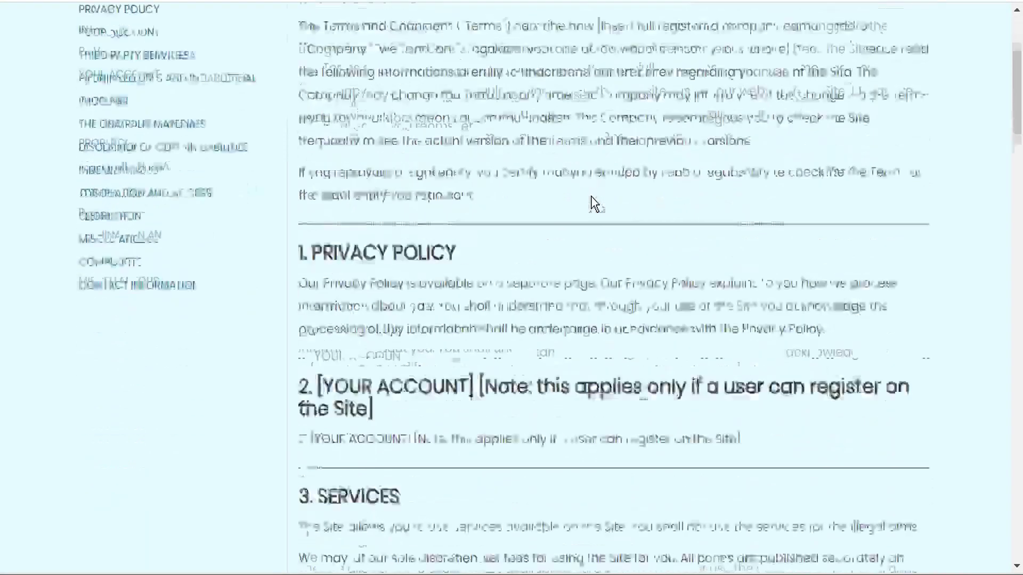
pyautogui.scroll(-20, 592, 198)
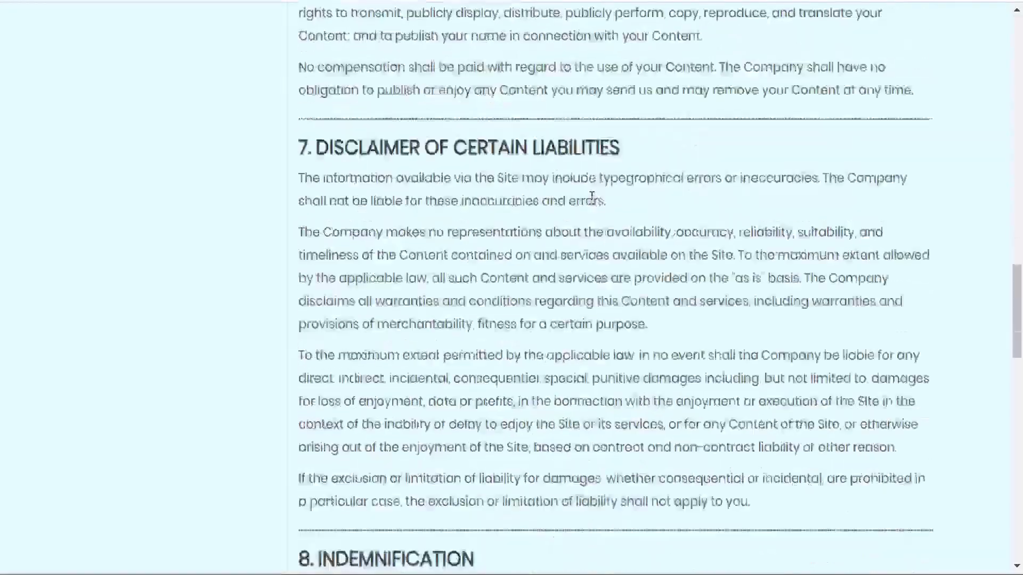